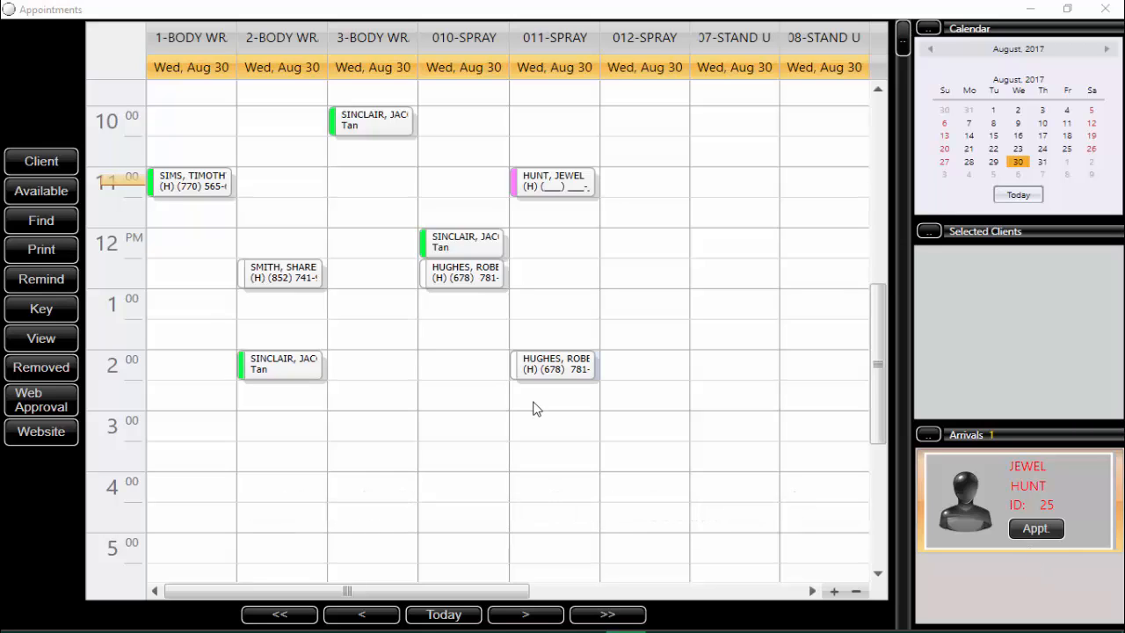
Step: Open the client search, select the first listed client, and dismiss the birthday notice
{"action": "left_click", "coordinate": [49, 162]}
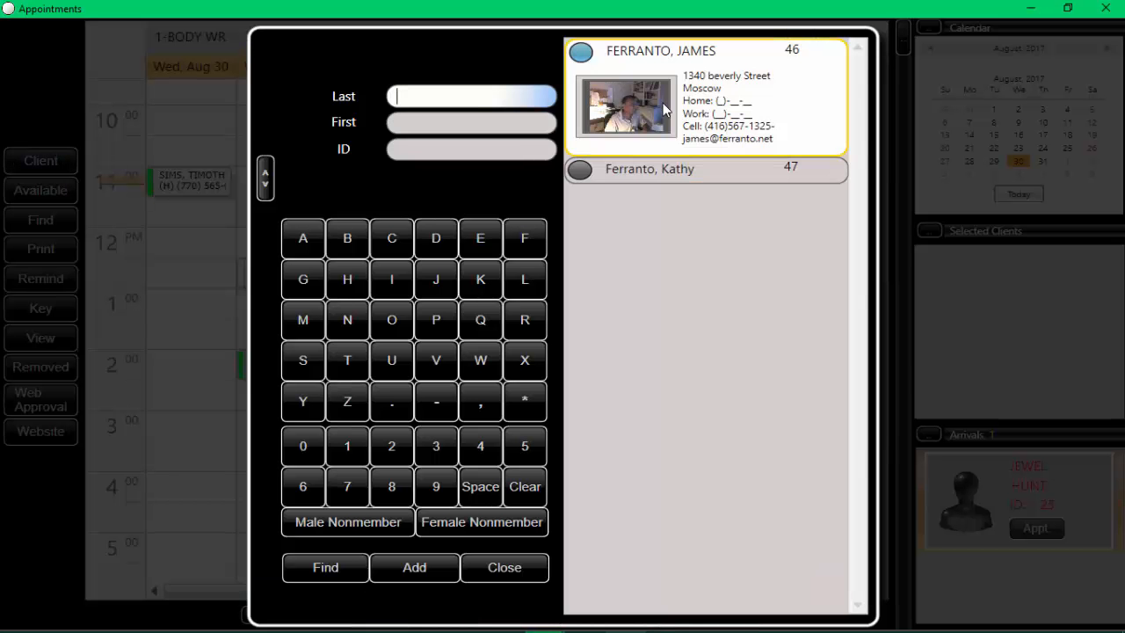
{"action": "left_click", "coordinate": [663, 105]}
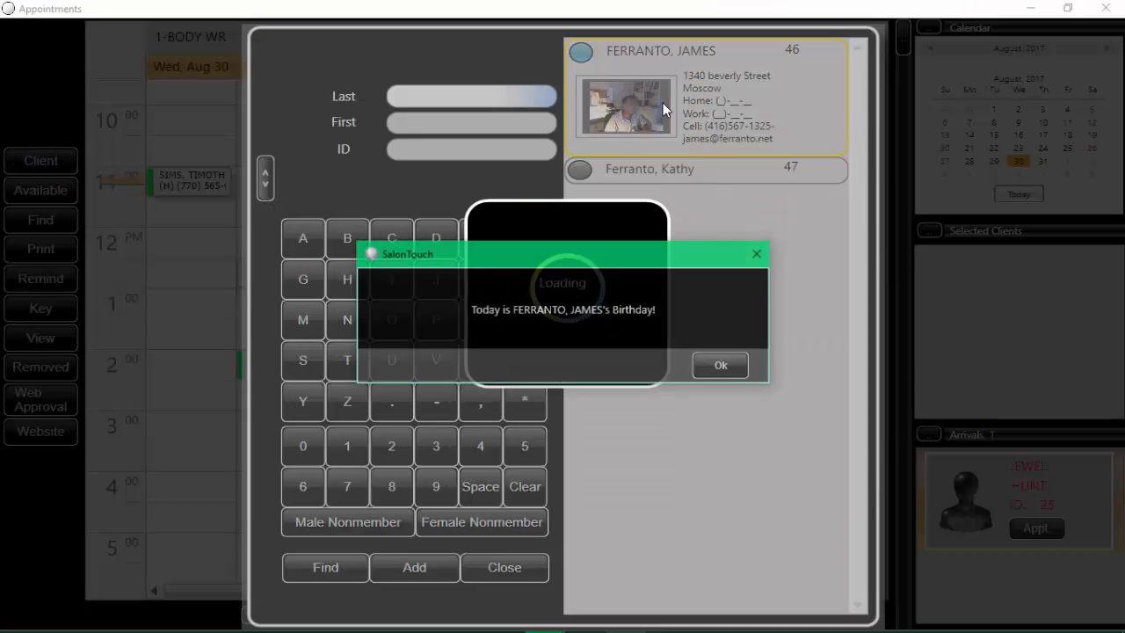
{"action": "left_click", "coordinate": [722, 367]}
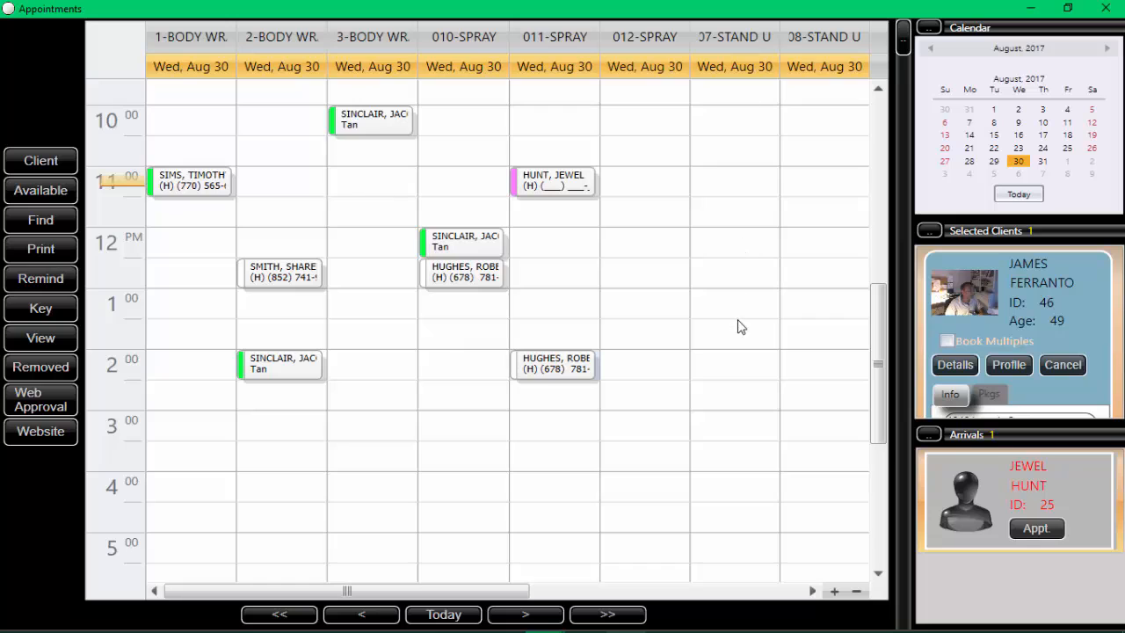
Step: Book the selected client at 2:00 PM for 20 minutes in the 07-STAND U column with memo "Might be a little late"
{"action": "left_click", "coordinate": [726, 368]}
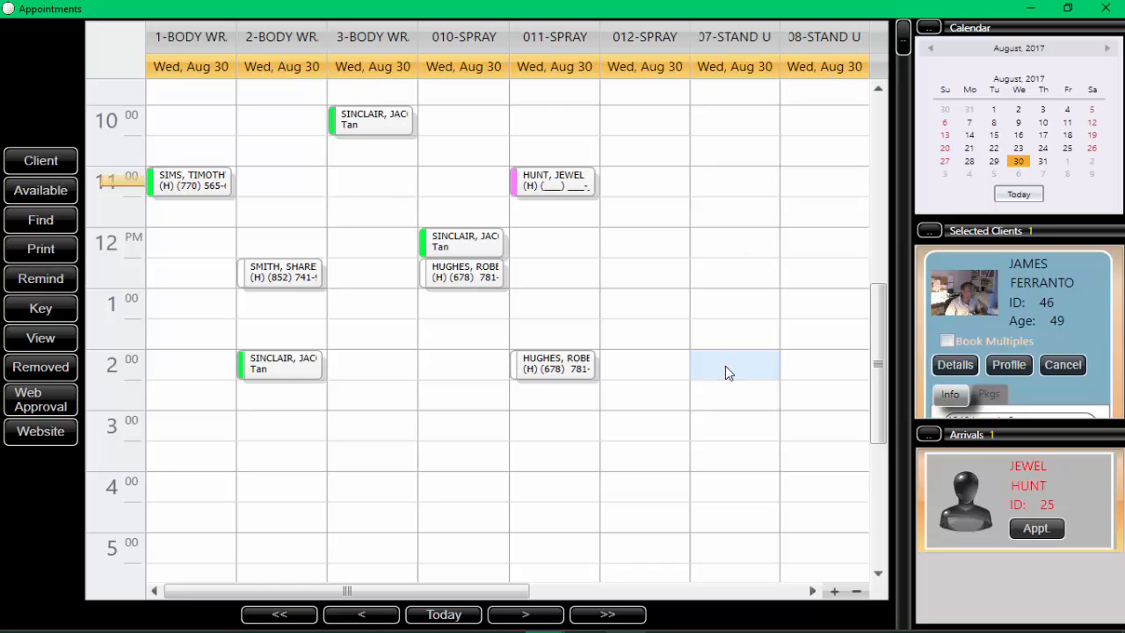
{"action": "left_click", "coordinate": [725, 366]}
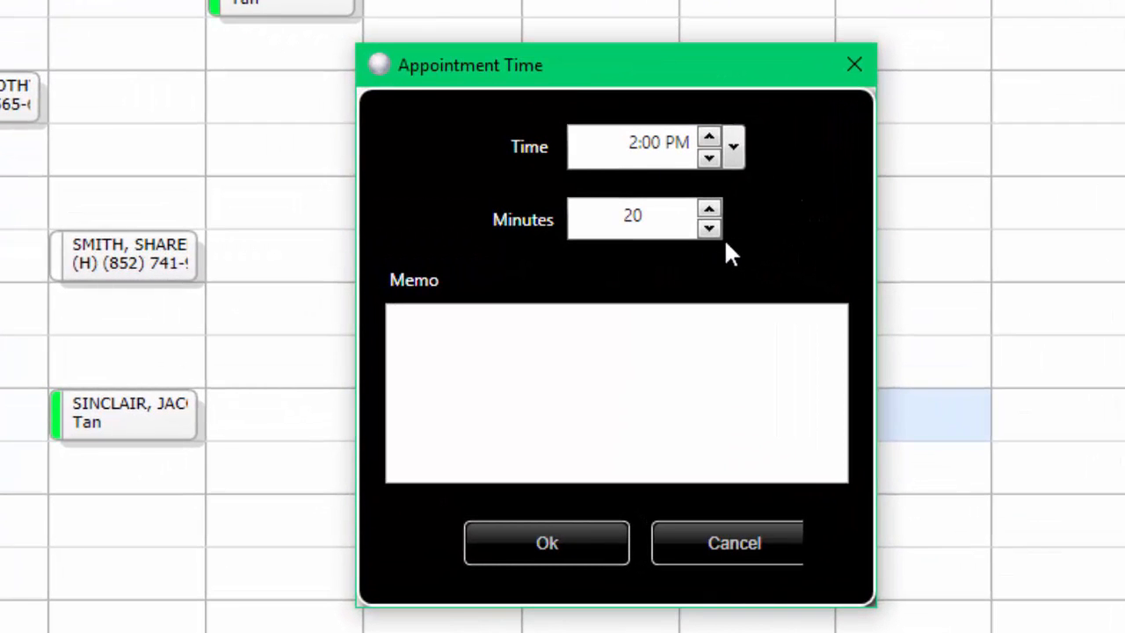
{"action": "left_click", "coordinate": [435, 341]}
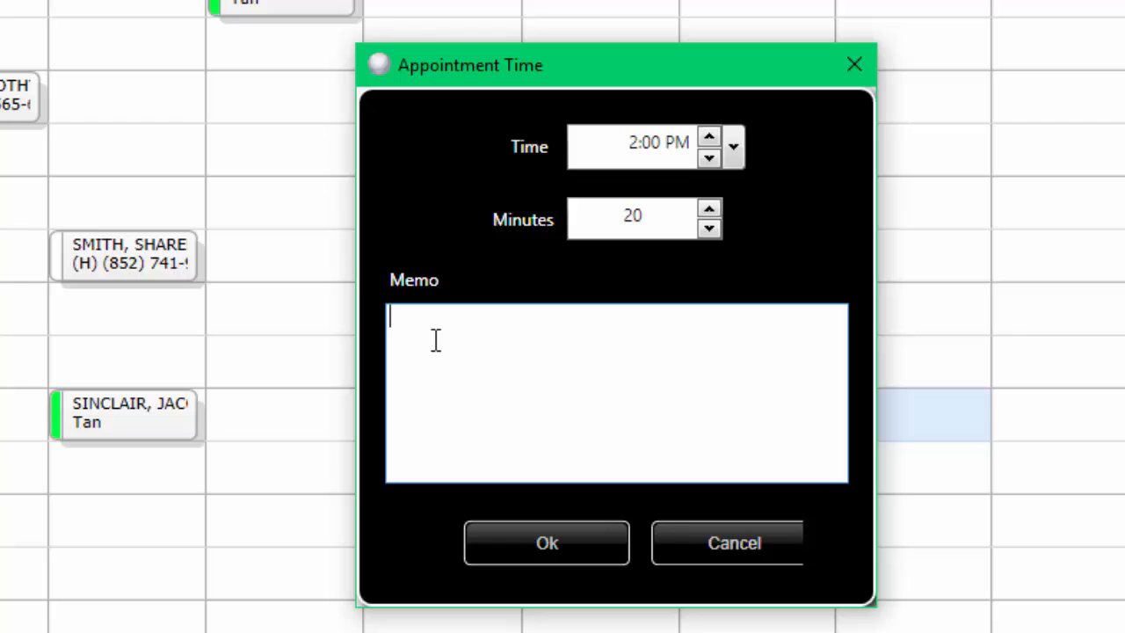
{"action": "type", "text": "Might be a little late"}
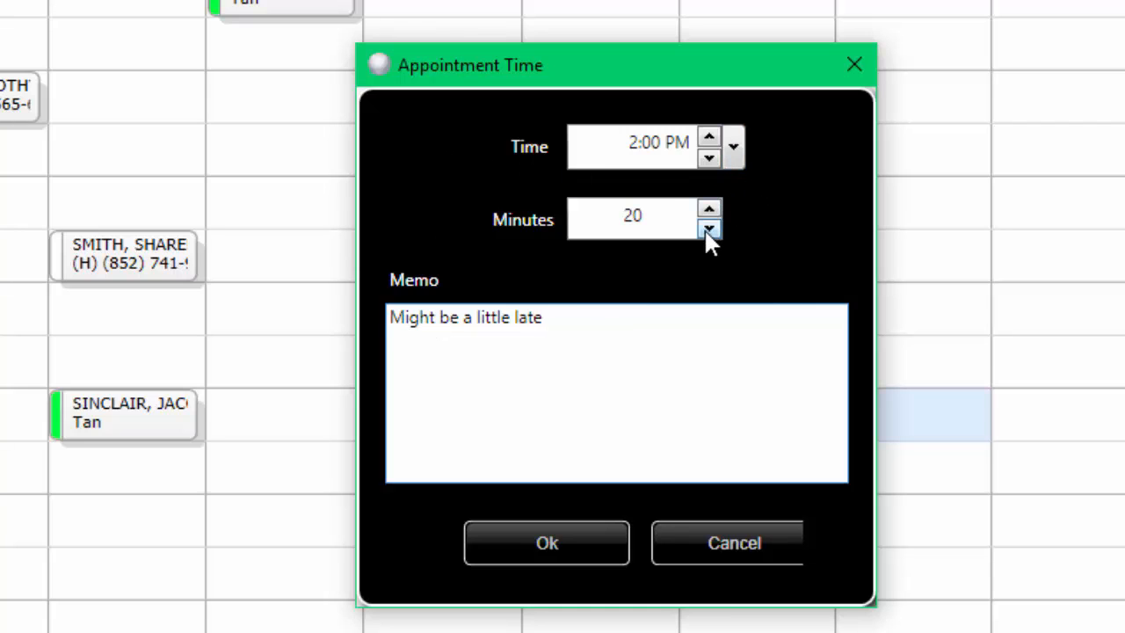
{"action": "left_click", "coordinate": [735, 150]}
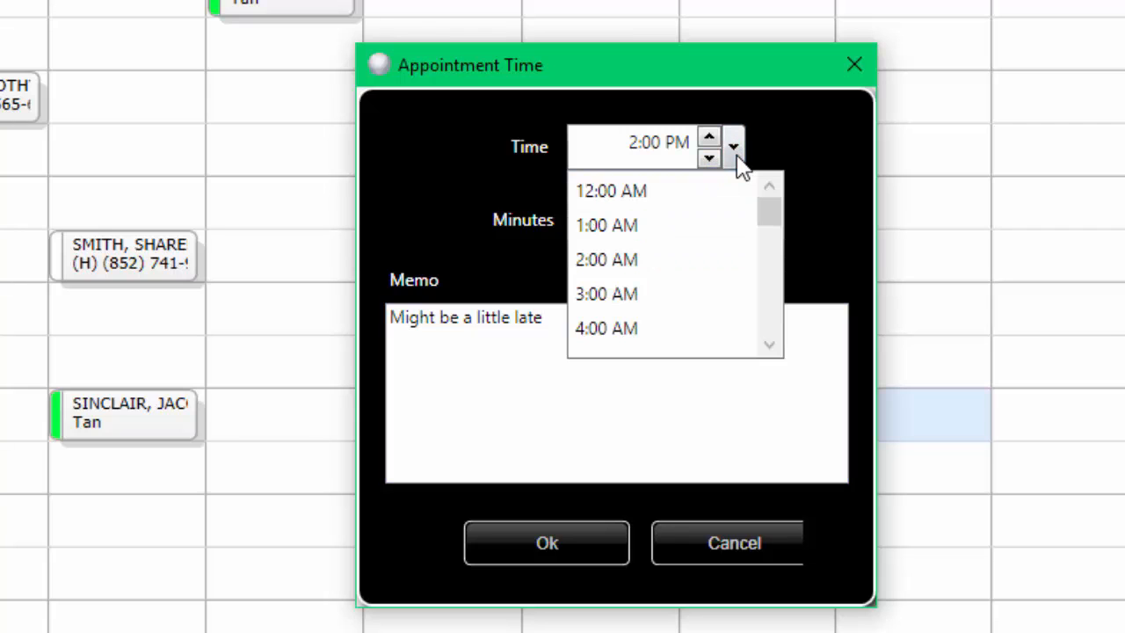
{"action": "left_click", "coordinate": [735, 150]}
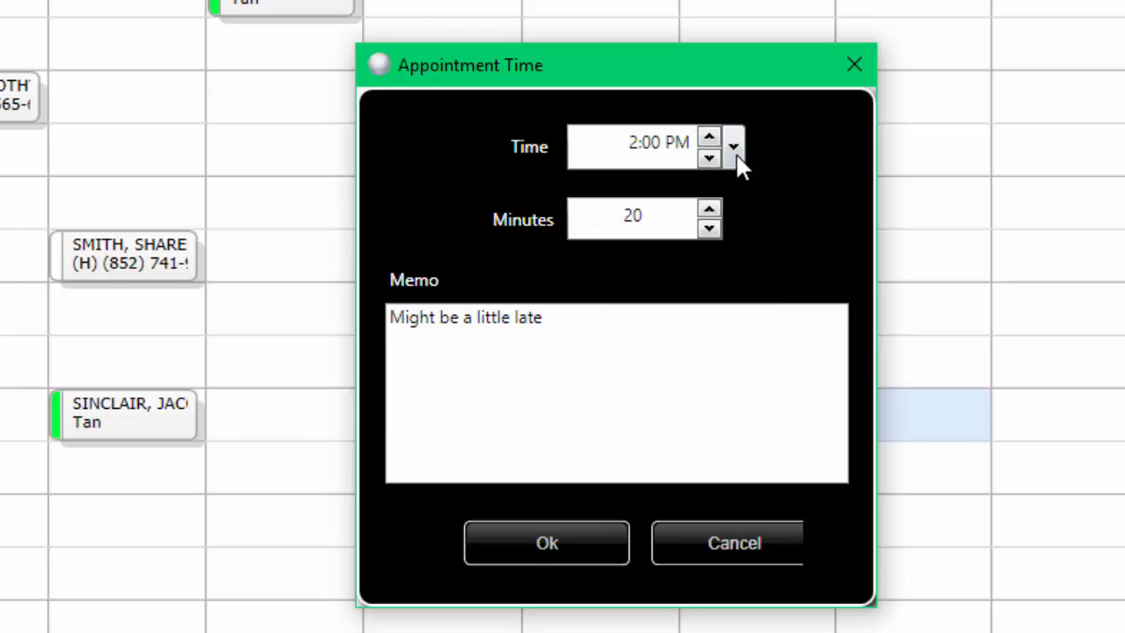
{"action": "left_click", "coordinate": [547, 542]}
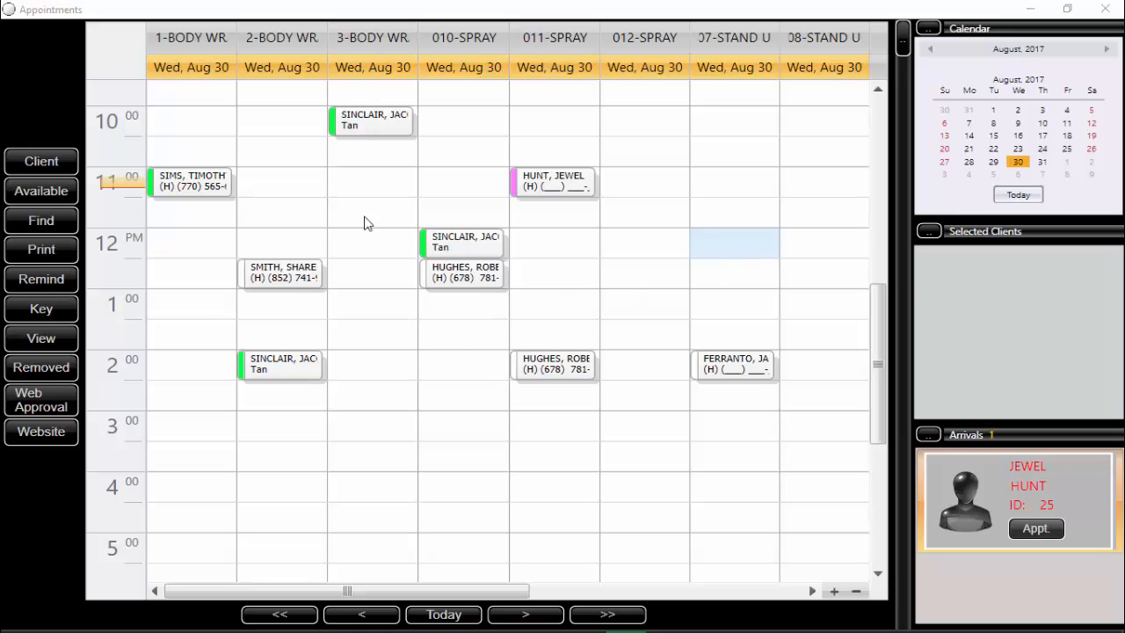
Step: Start an appointment in the 3:00 PM slot of 3-BODY WR, searching last names starting with "s" and picking the fourth result
{"action": "double_click", "coordinate": [366, 426]}
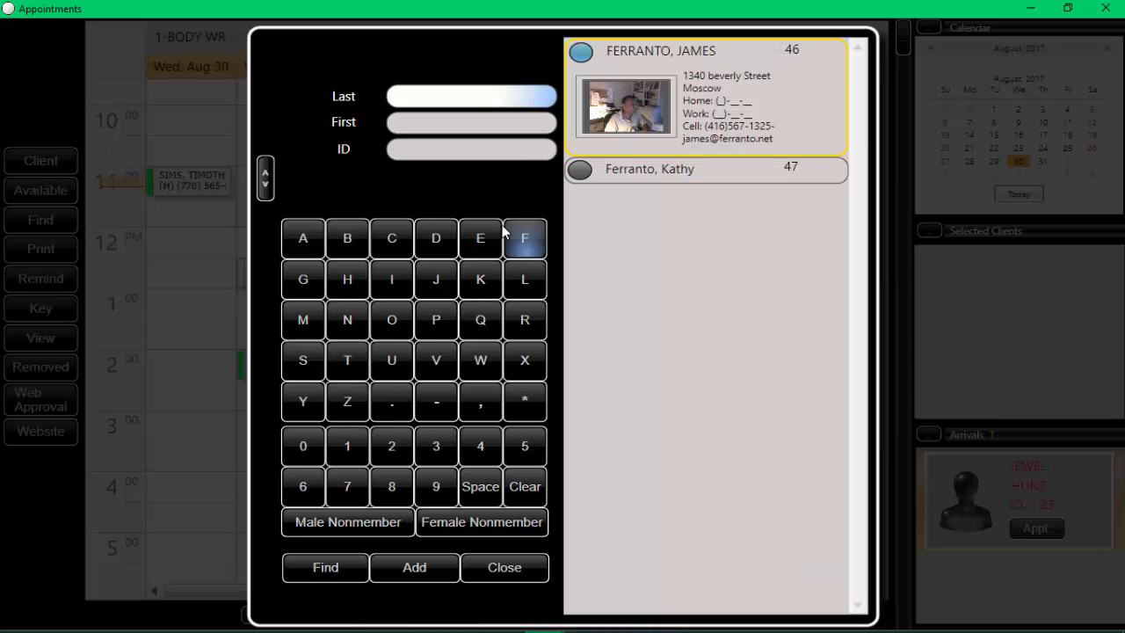
{"action": "left_click", "coordinate": [425, 95]}
{"action": "type", "text": "s"}
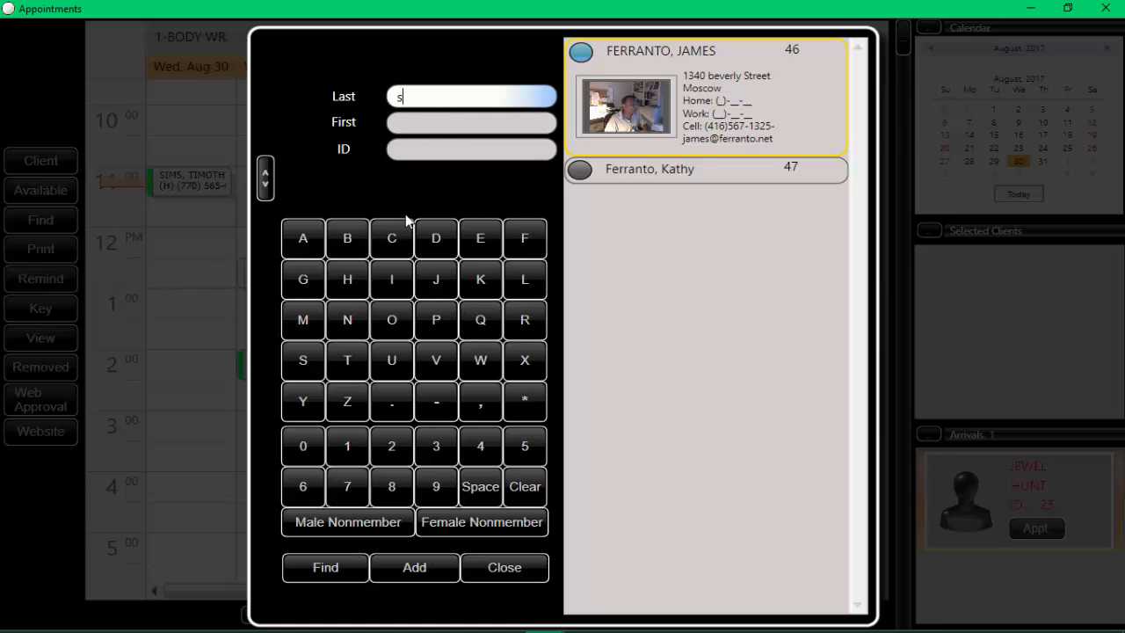
{"action": "left_click", "coordinate": [327, 569]}
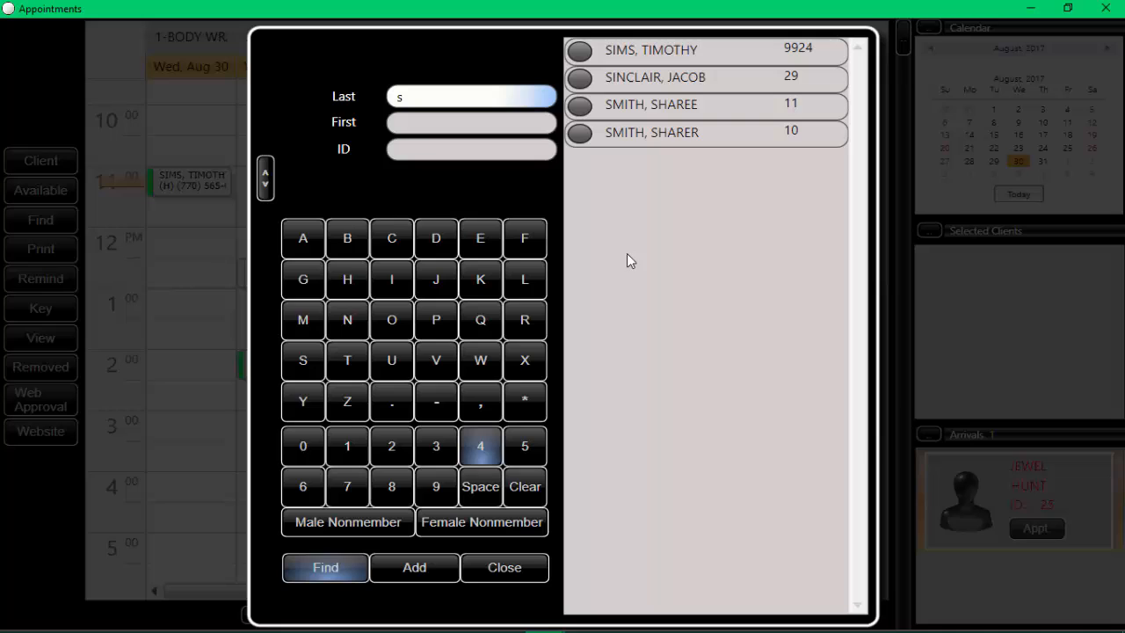
{"action": "left_click", "coordinate": [653, 143]}
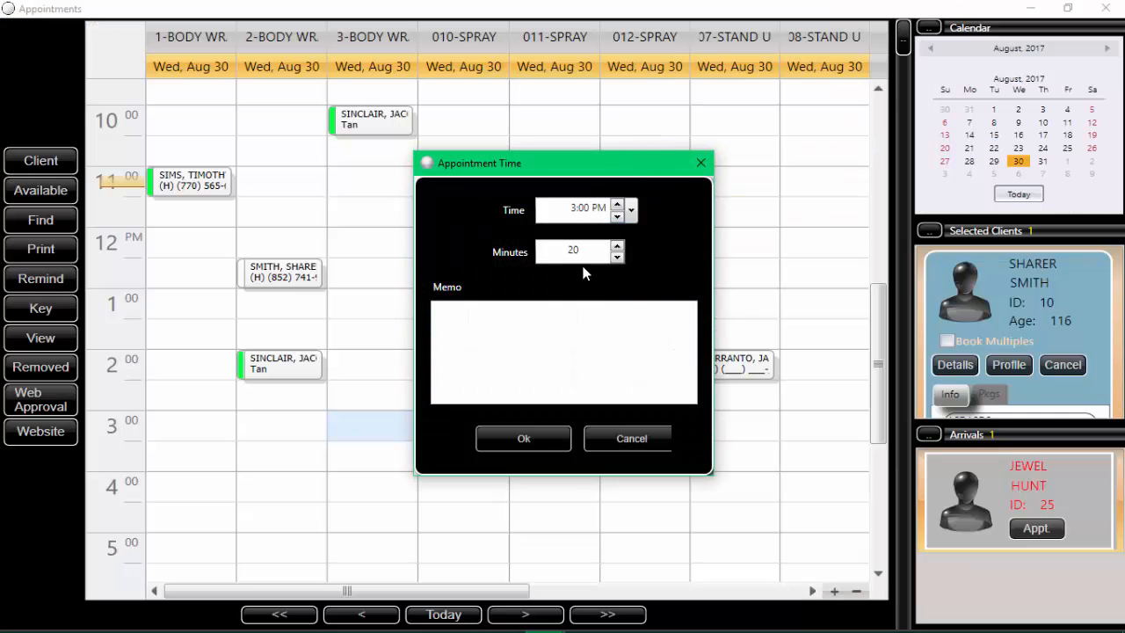
Step: Add the memo "might be a little arly" to the 3:00 PM, 20-minute appointment and confirm it
{"action": "left_click", "coordinate": [508, 332]}
{"action": "type", "text": "might b"}
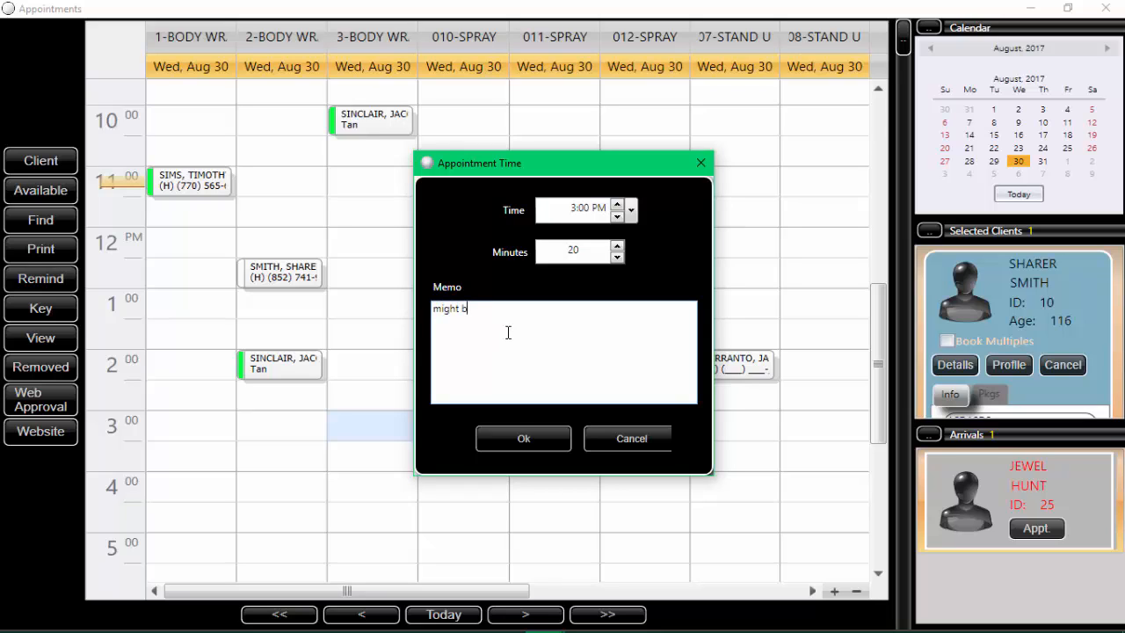
{"action": "type", "text": "e alittle"}
{"action": "type", "text": " are"}
{"action": "key", "text": "BackSpace"}
{"action": "type", "text": "ly"}
{"action": "left_click", "coordinate": [480, 310]}
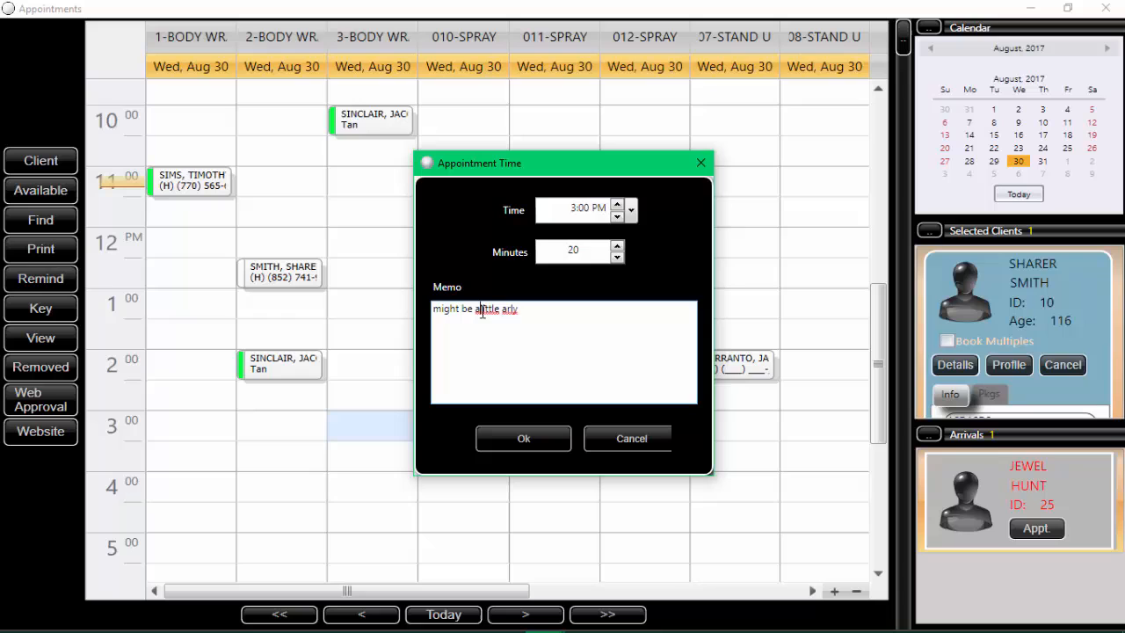
{"action": "left_click", "coordinate": [504, 442]}
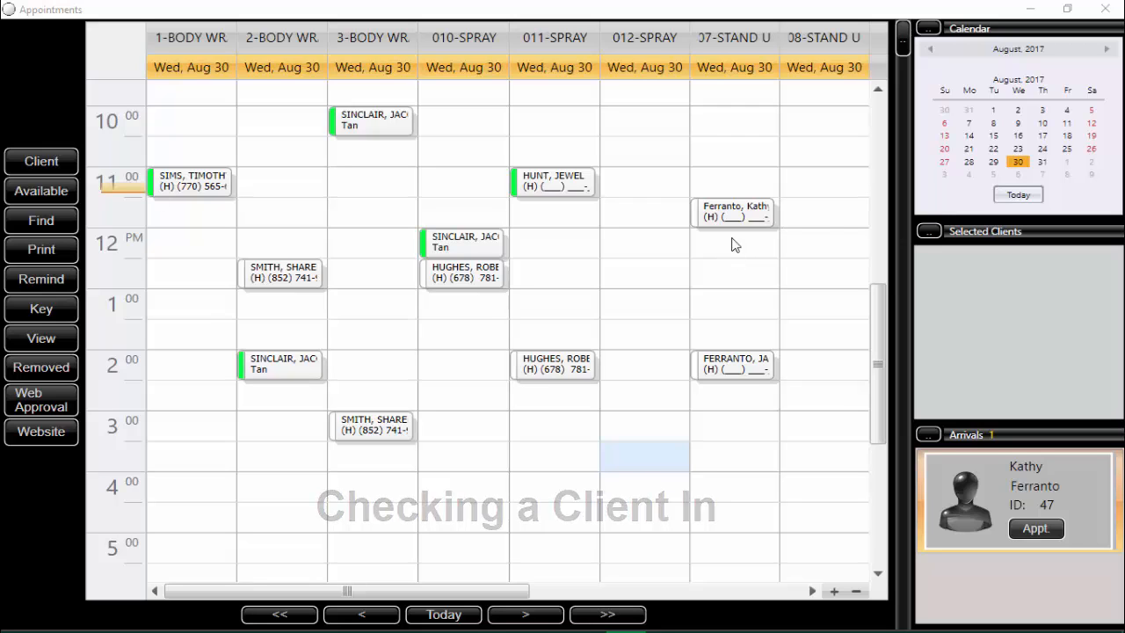
Step: Open the 11:30 appointment in the 07-STAND U column, check the client into room 007, and mark it fulfilled
{"action": "mouse_move", "coordinate": [729, 221]}
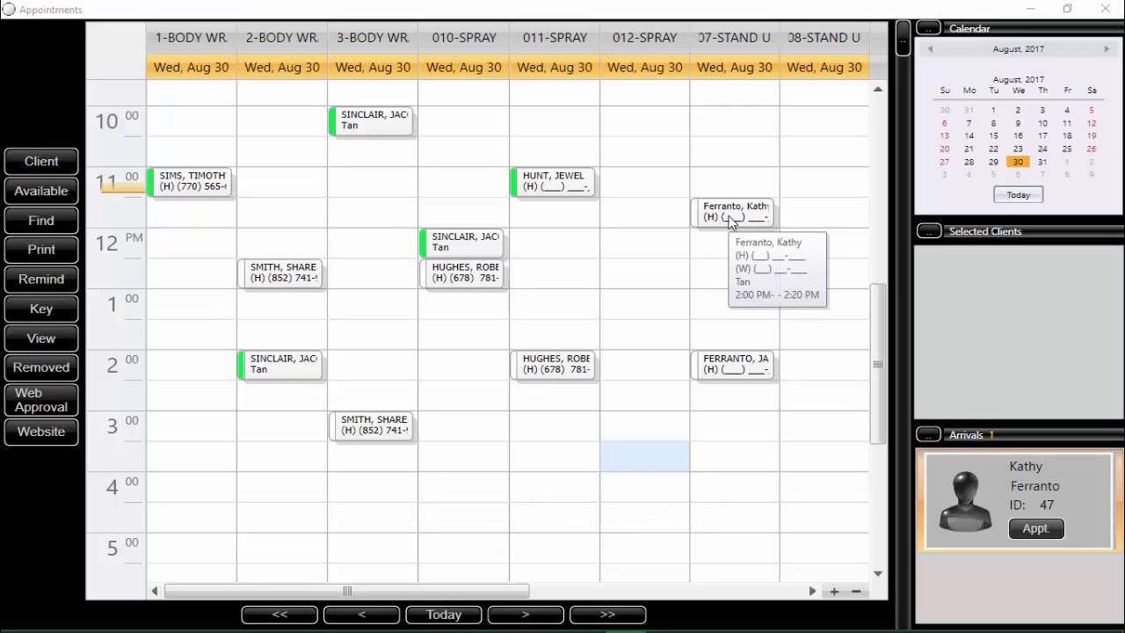
{"action": "left_click", "coordinate": [729, 221]}
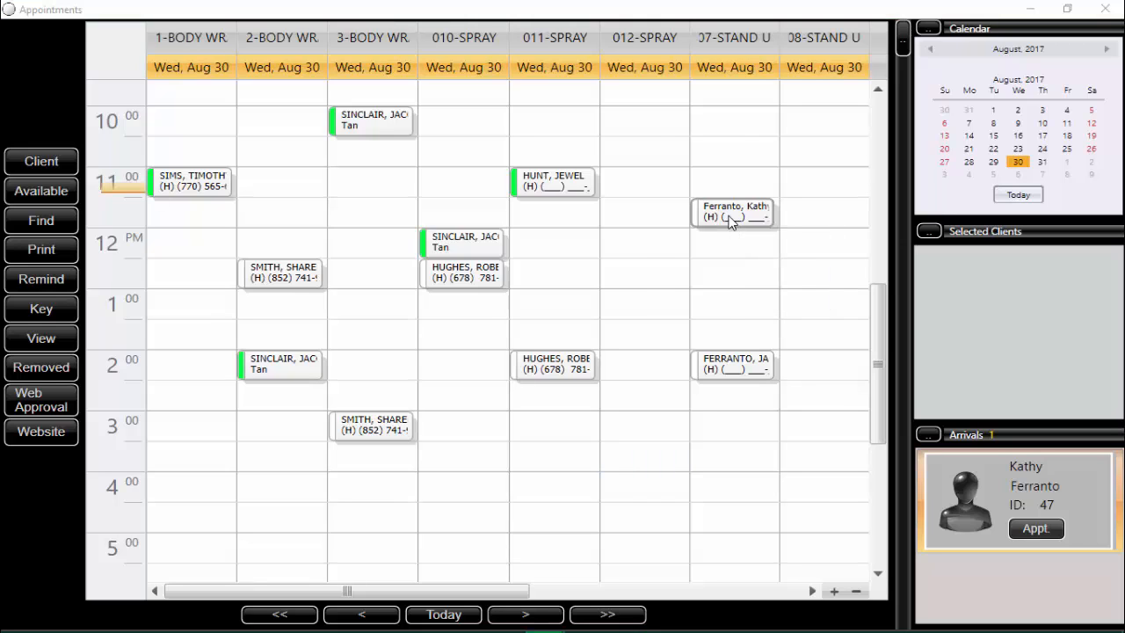
{"action": "double_click", "coordinate": [728, 221]}
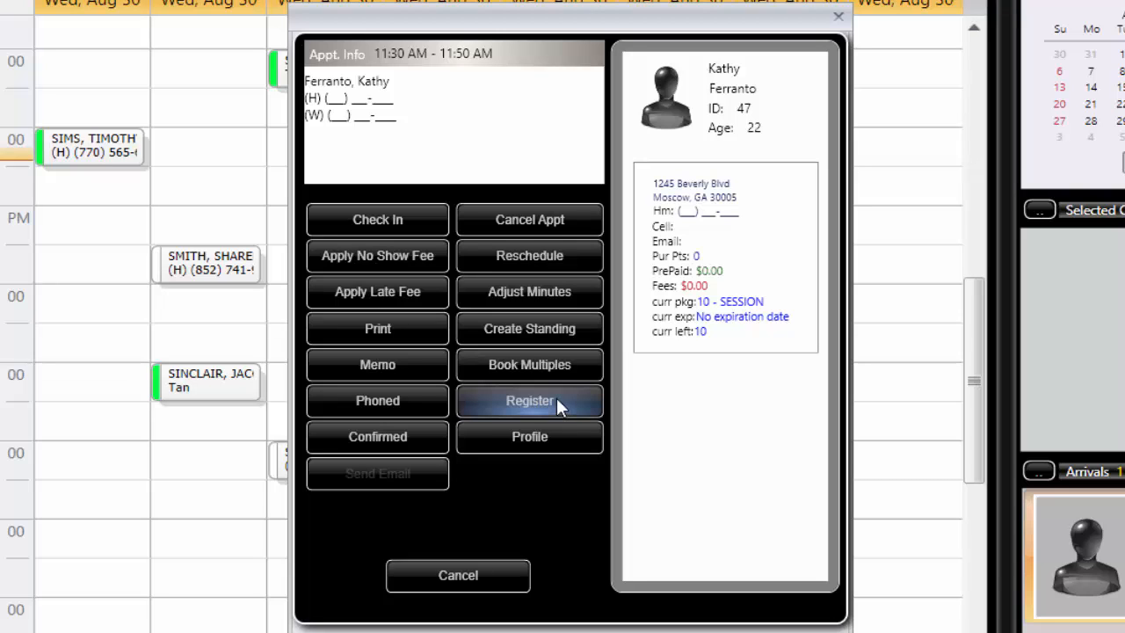
{"action": "left_click", "coordinate": [377, 221]}
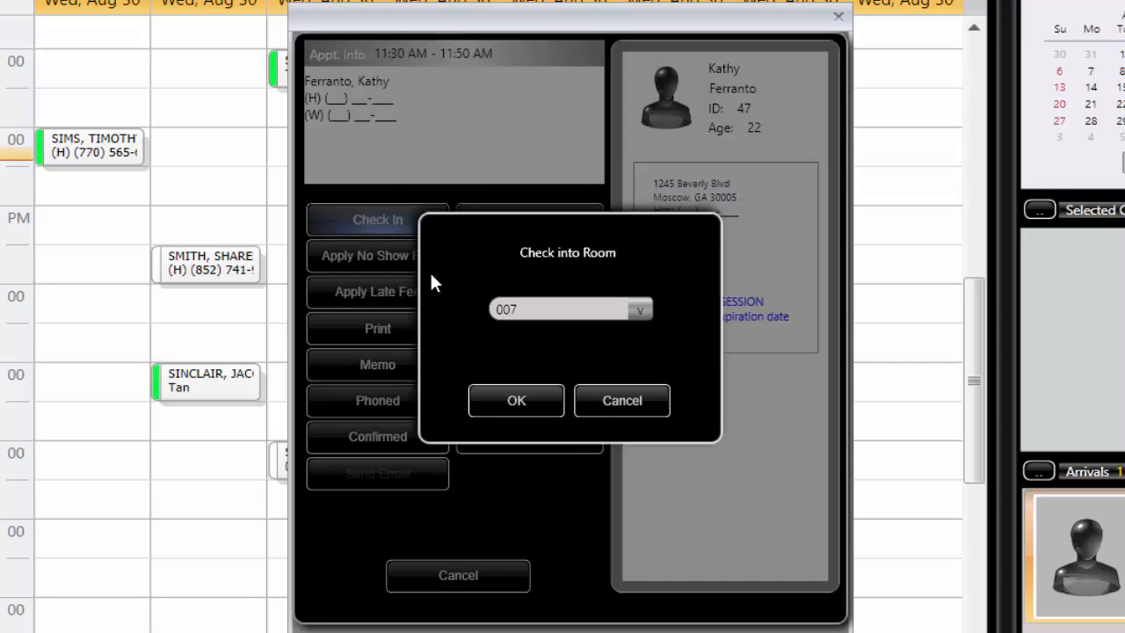
{"action": "left_click", "coordinate": [510, 402]}
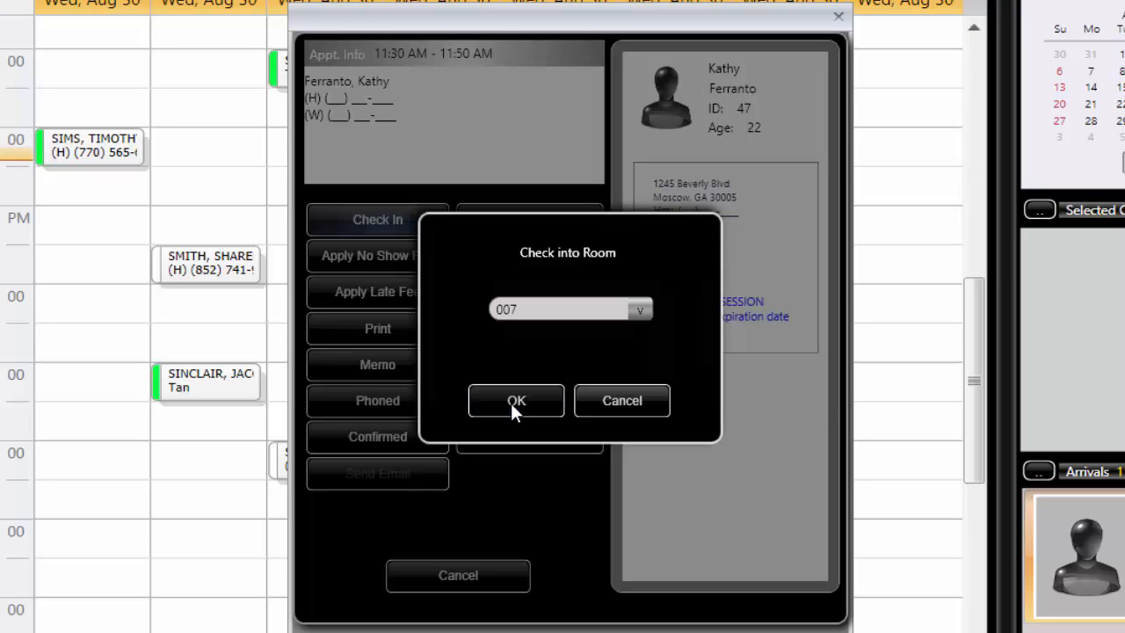
{"action": "left_click", "coordinate": [767, 384]}
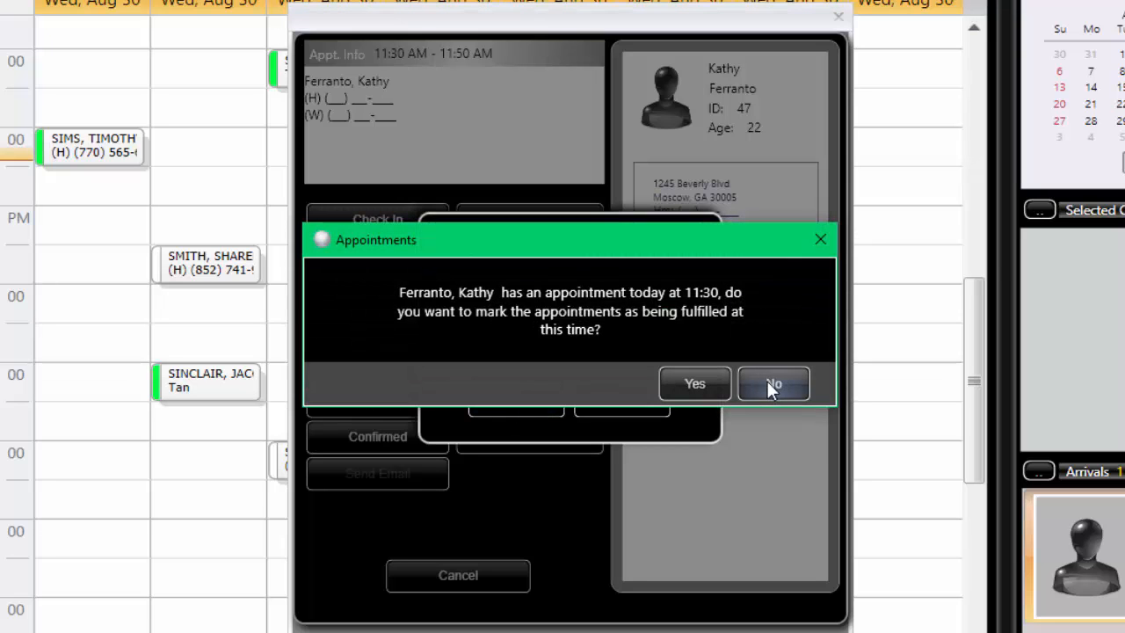
{"action": "left_click", "coordinate": [690, 383]}
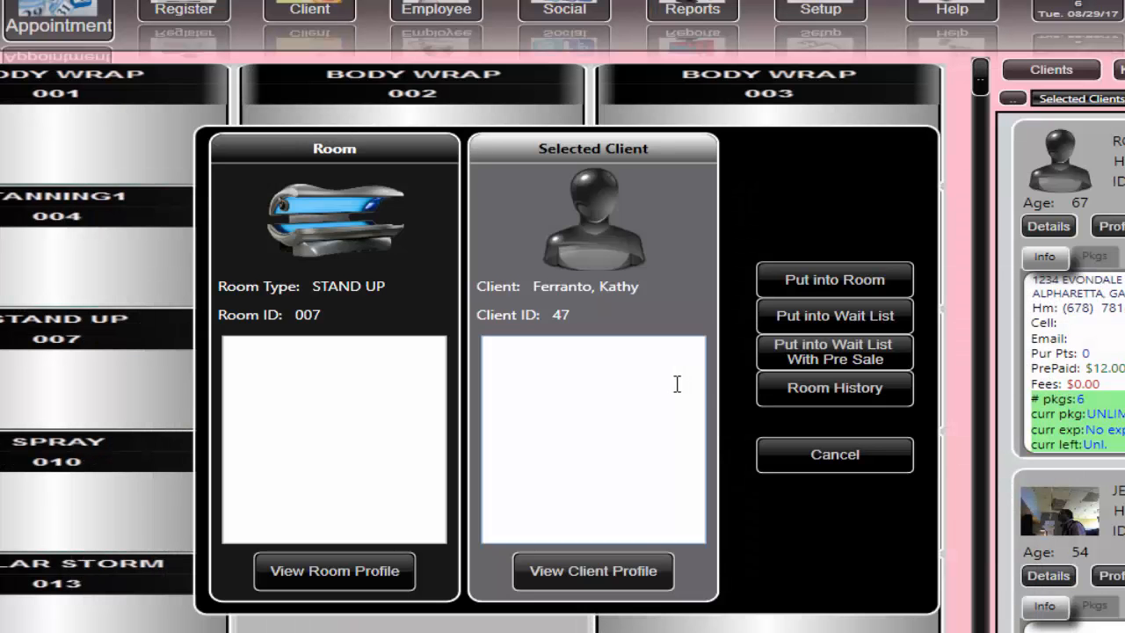
Step: Put the client into the room, overriding the bed type restriction
{"action": "left_click", "coordinate": [821, 281]}
{"action": "left_click", "coordinate": [663, 253]}
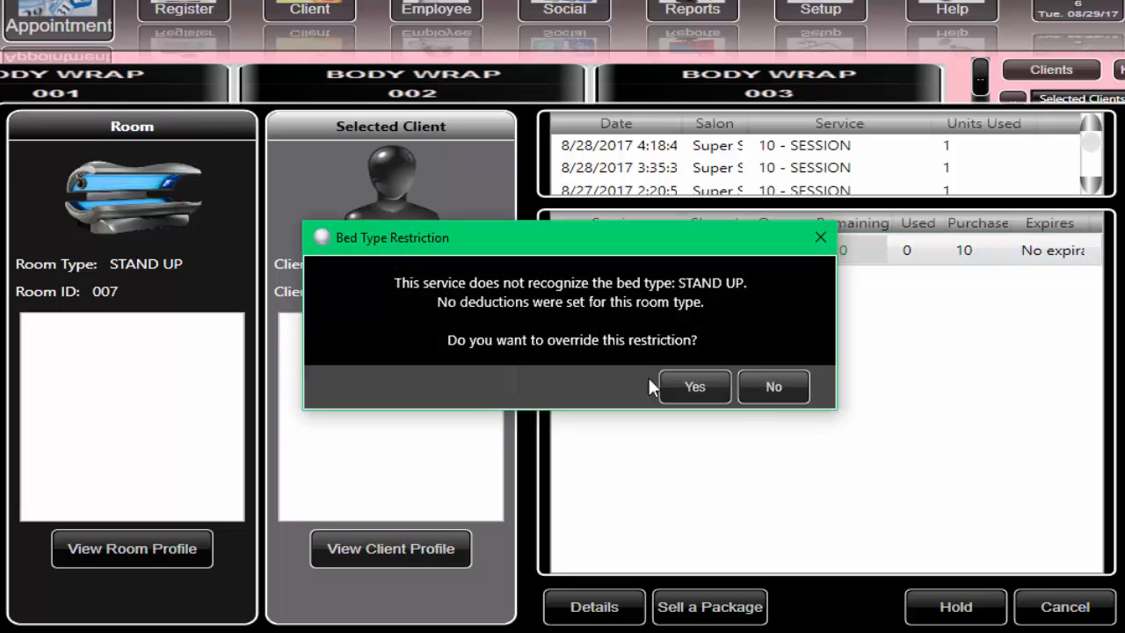
{"action": "left_click", "coordinate": [690, 389]}
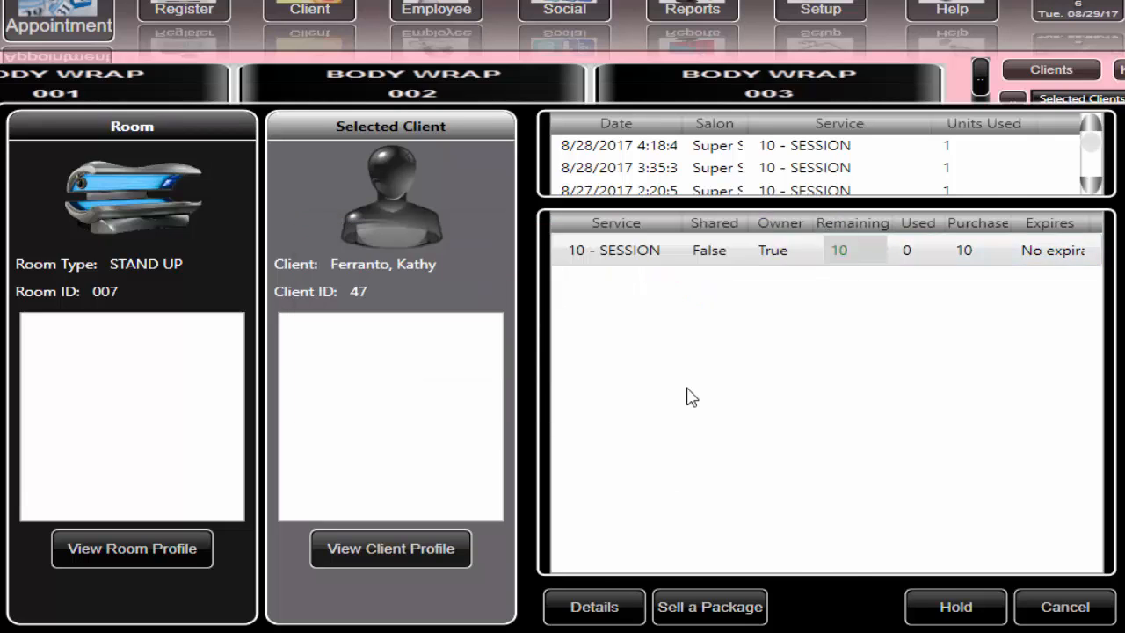
{"action": "left_click", "coordinate": [889, 571]}
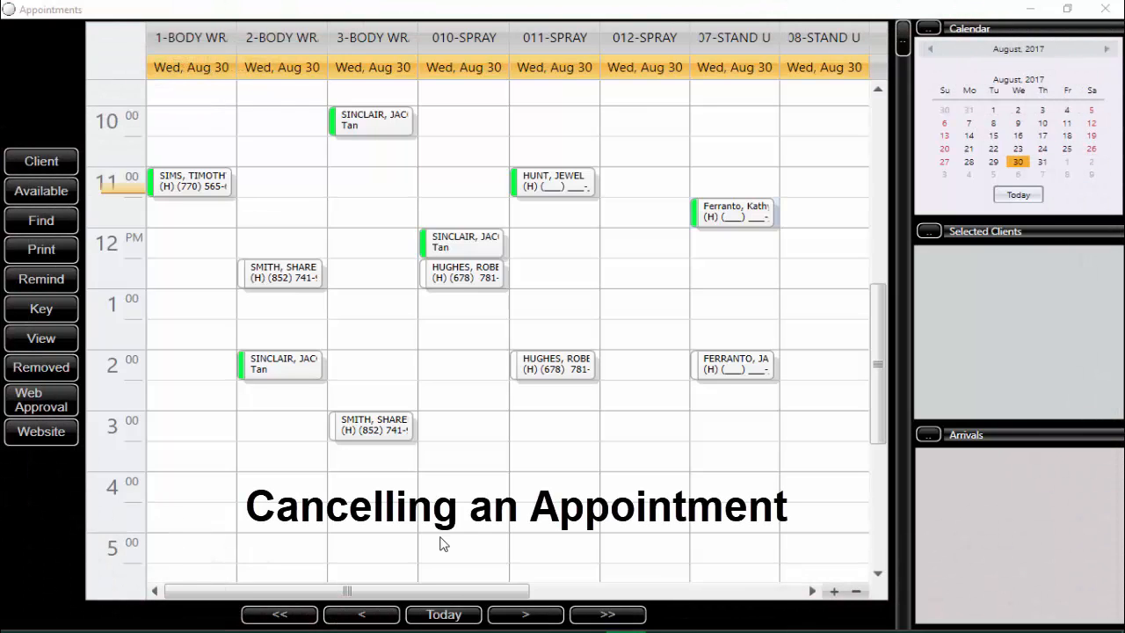
Step: Reschedule the 3:00 PM appointment in 3-BODY WR to 5:00 PM in the same column
{"action": "left_click", "coordinate": [375, 435]}
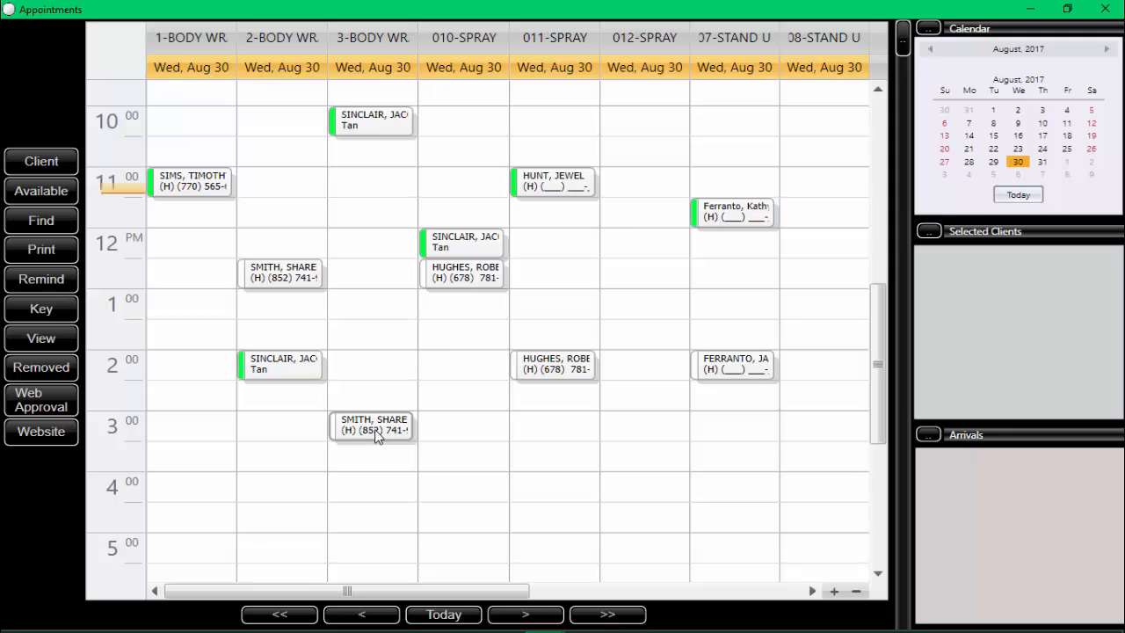
{"action": "double_click", "coordinate": [376, 436]}
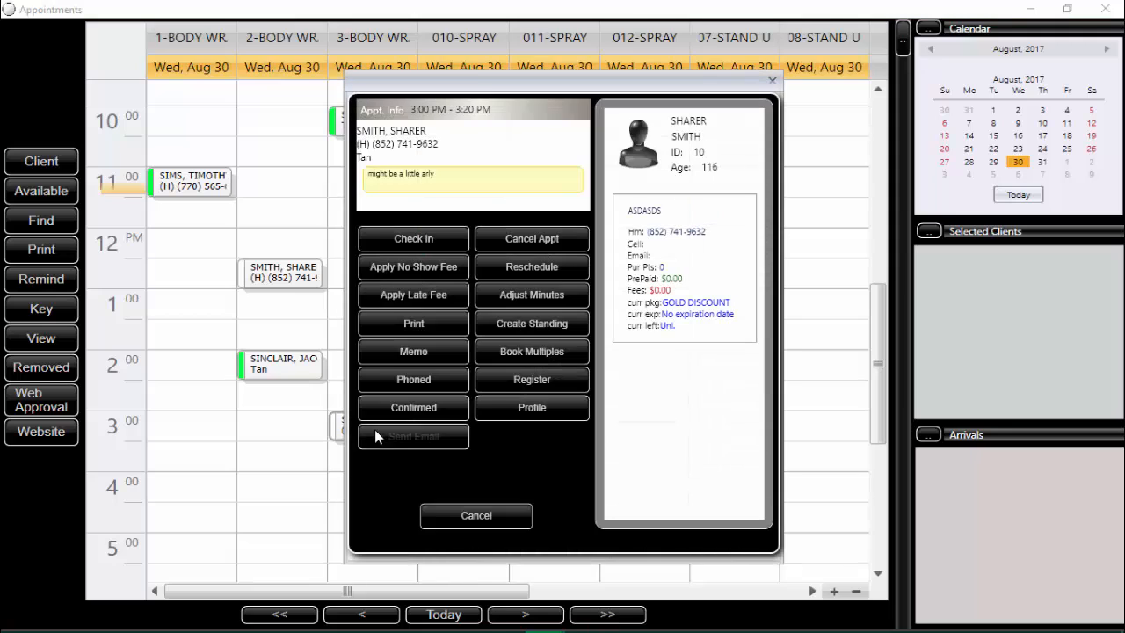
{"action": "left_click", "coordinate": [517, 271]}
{"action": "left_click", "coordinate": [708, 366]}
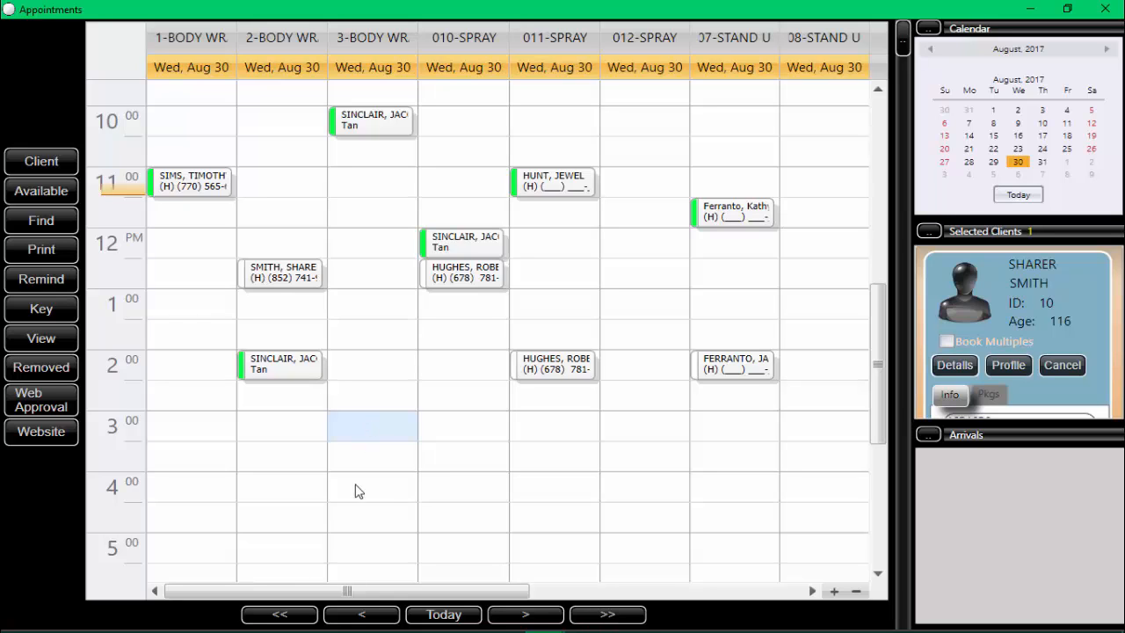
{"action": "left_click", "coordinate": [343, 551]}
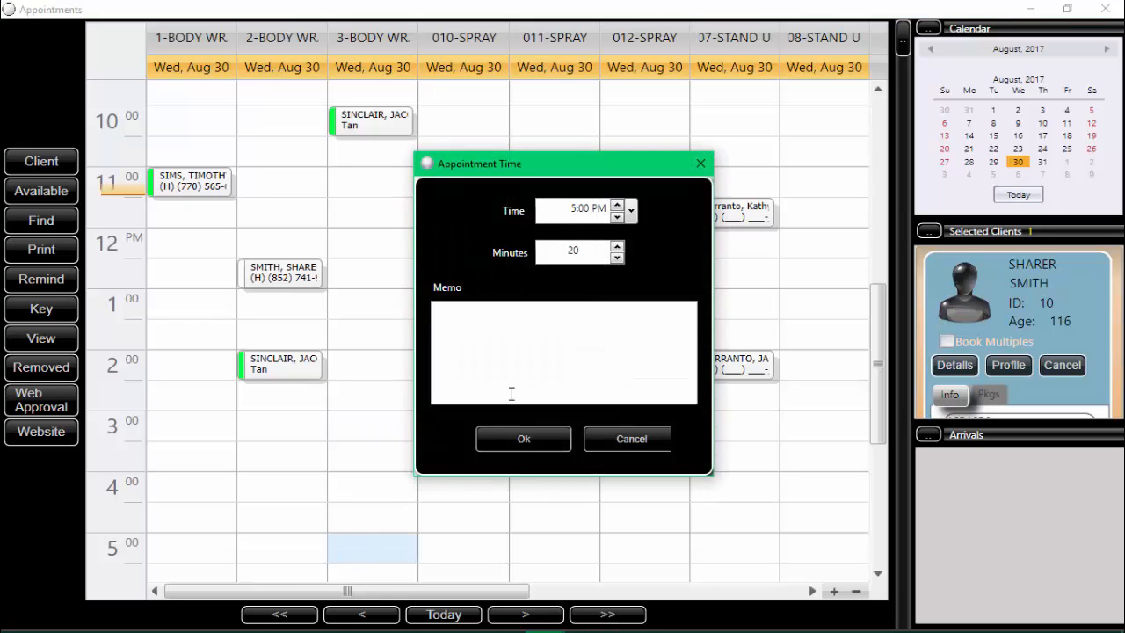
{"action": "left_click", "coordinate": [486, 331]}
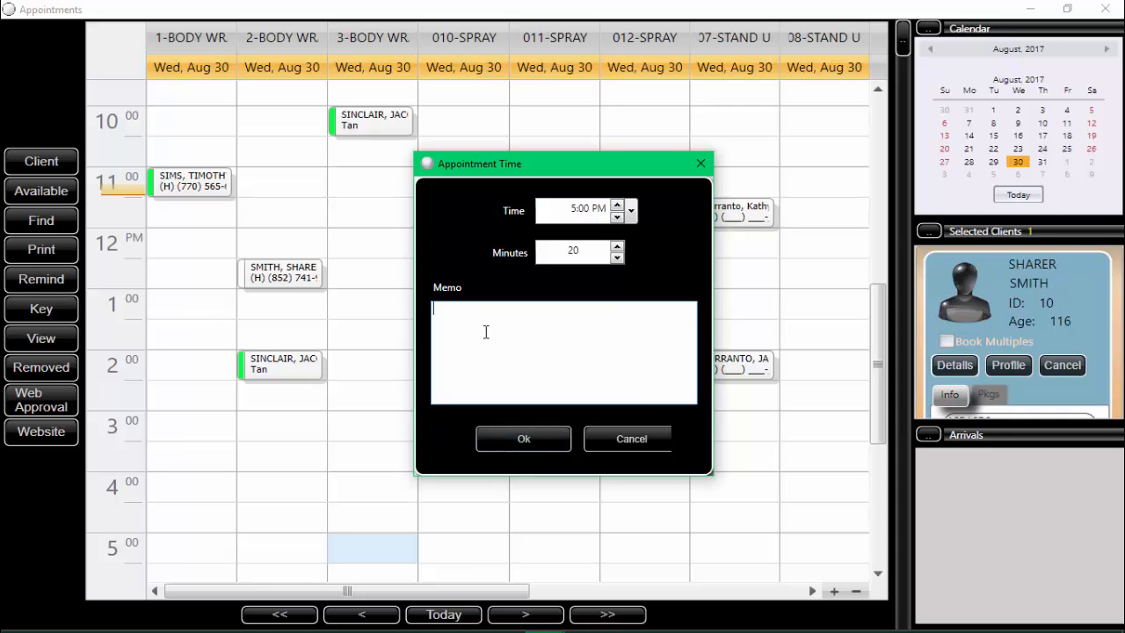
{"action": "left_click", "coordinate": [524, 444]}
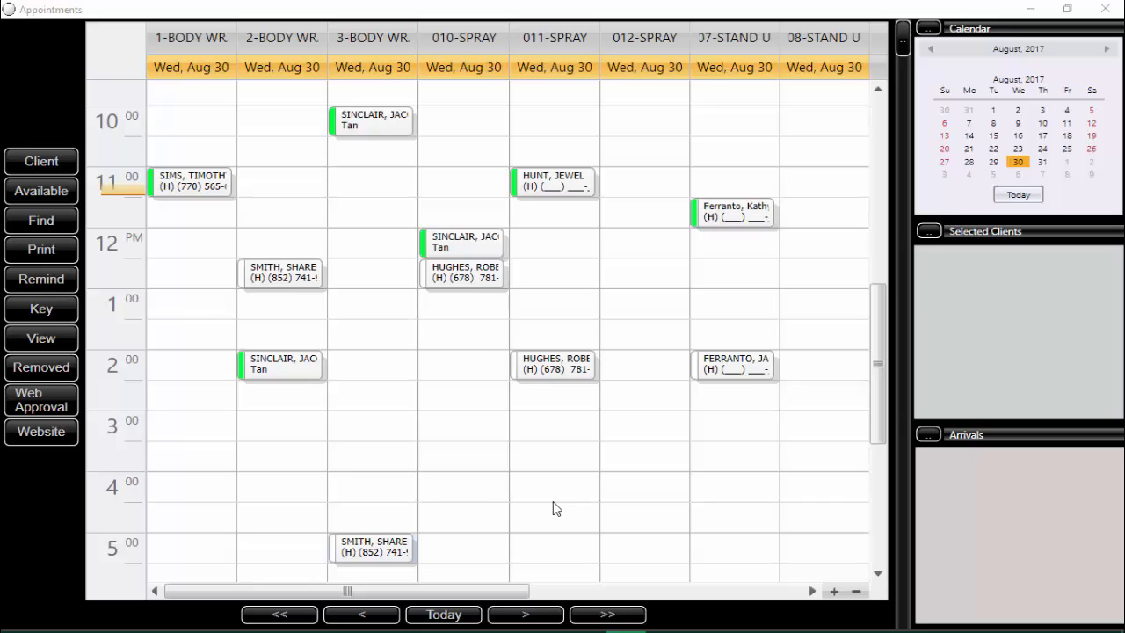
{"action": "mouse_move", "coordinate": [558, 376]}
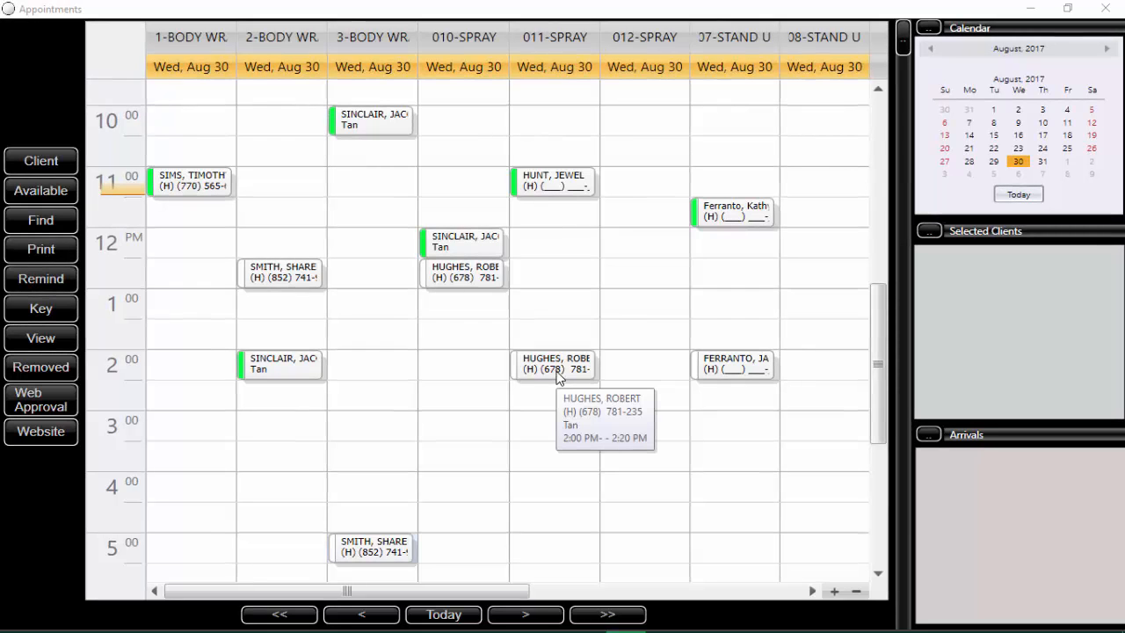
Step: Cancel the 2:00 PM appointment in the 011-SPRAY column without rescheduling the client
{"action": "left_click", "coordinate": [557, 376]}
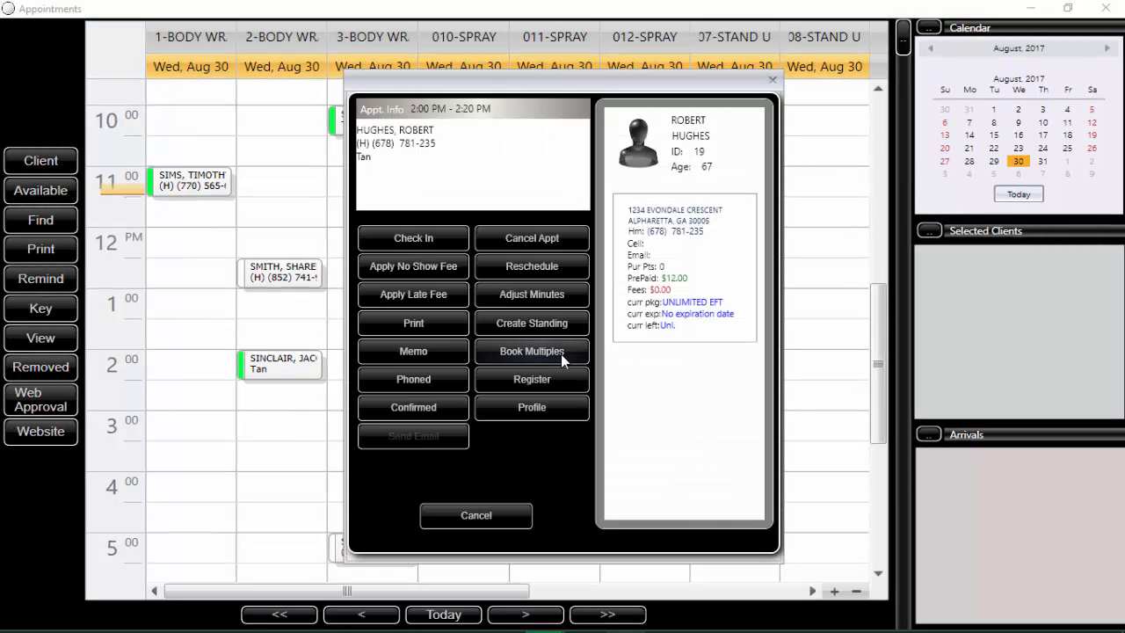
{"action": "left_click", "coordinate": [548, 242]}
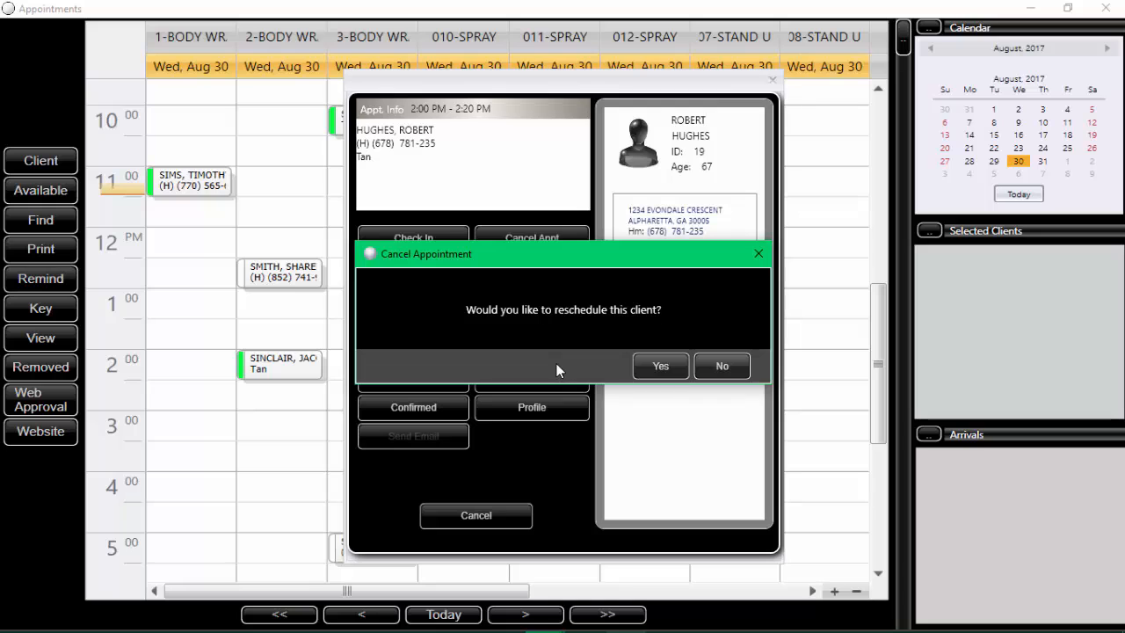
{"action": "left_click", "coordinate": [719, 368]}
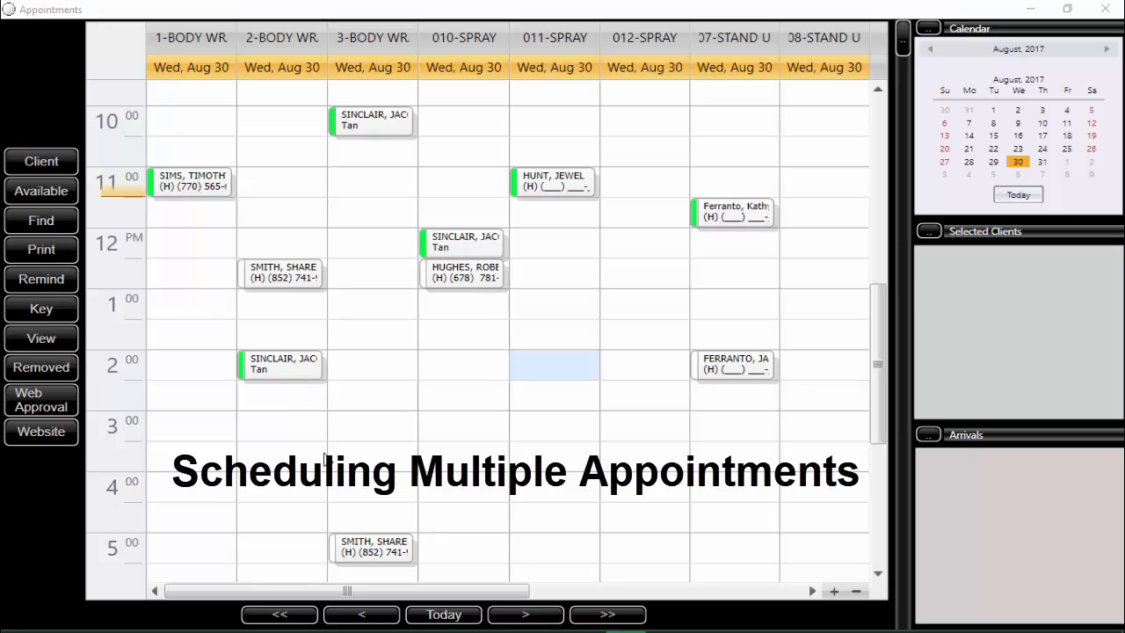
Step: Select the first client from the client search list and enable Book Multiples for them
{"action": "left_click", "coordinate": [44, 167]}
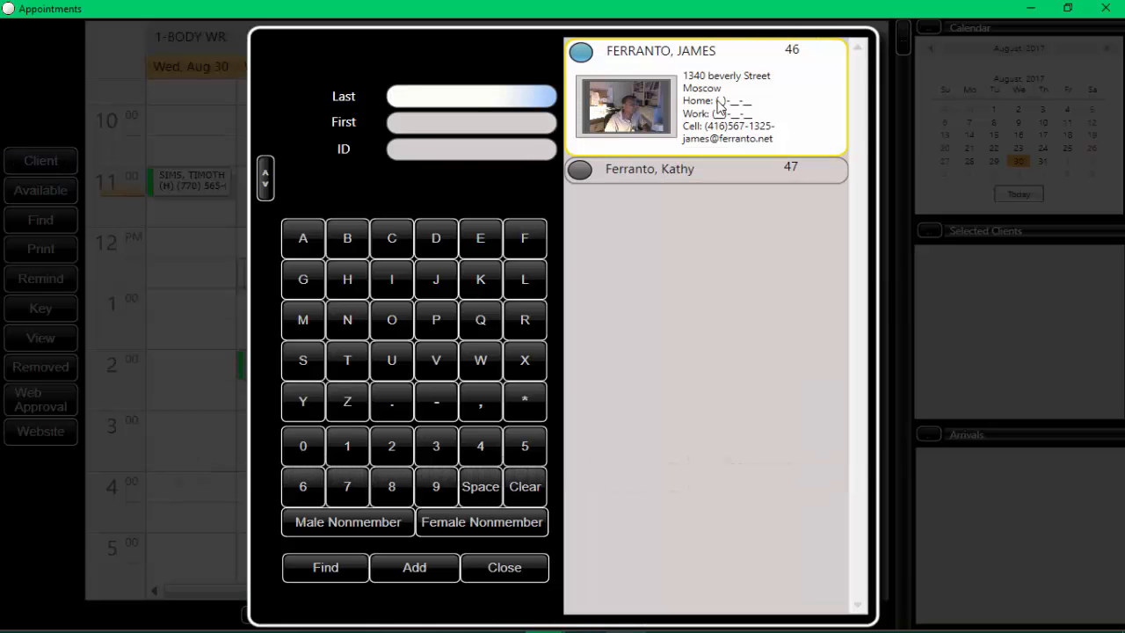
{"action": "left_click", "coordinate": [717, 100]}
{"action": "left_click", "coordinate": [722, 368]}
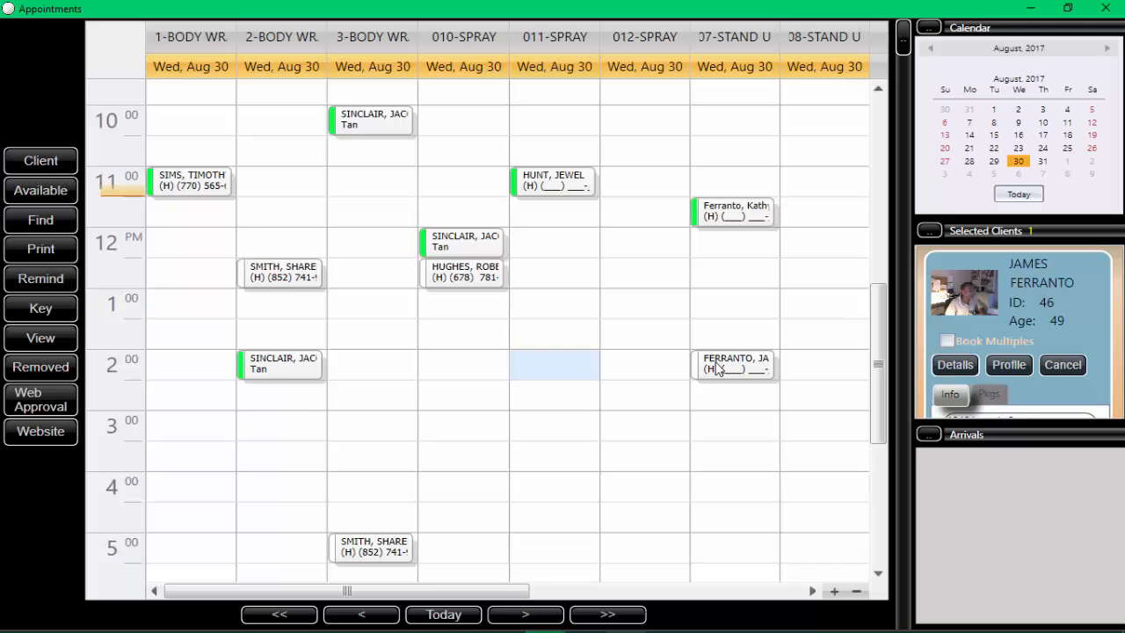
{"action": "left_click", "coordinate": [948, 341]}
Step: Book the selected client for a 20-minute 3:00 PM appointment in the 08-STAND U column on Aug 30
{"action": "left_click", "coordinate": [811, 435]}
{"action": "double_click", "coordinate": [811, 434]}
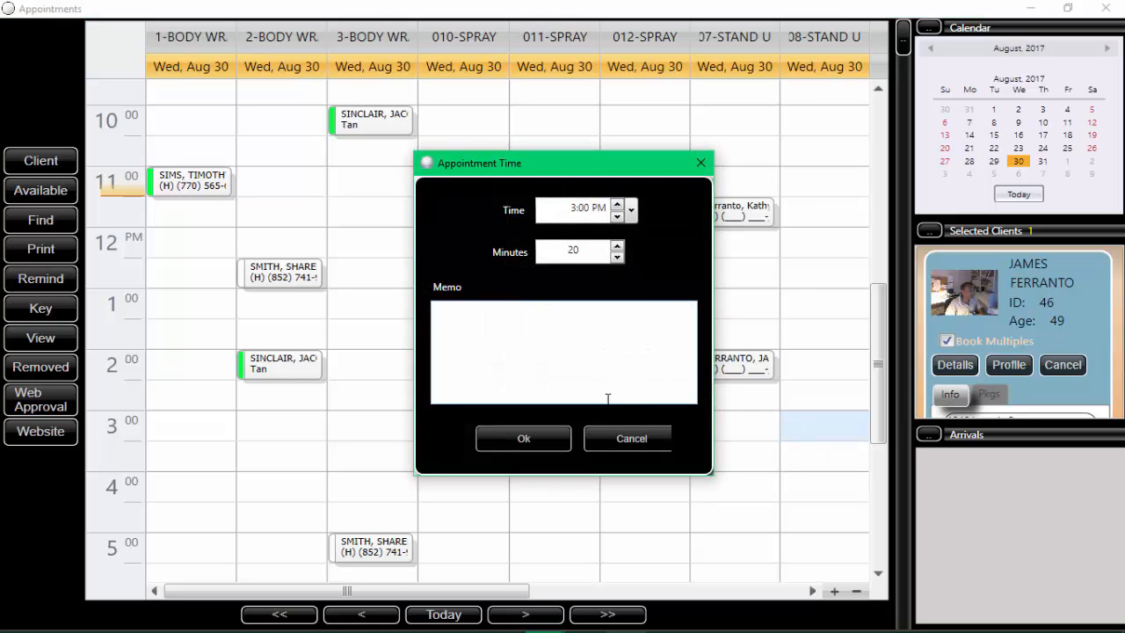
{"action": "left_click", "coordinate": [524, 439]}
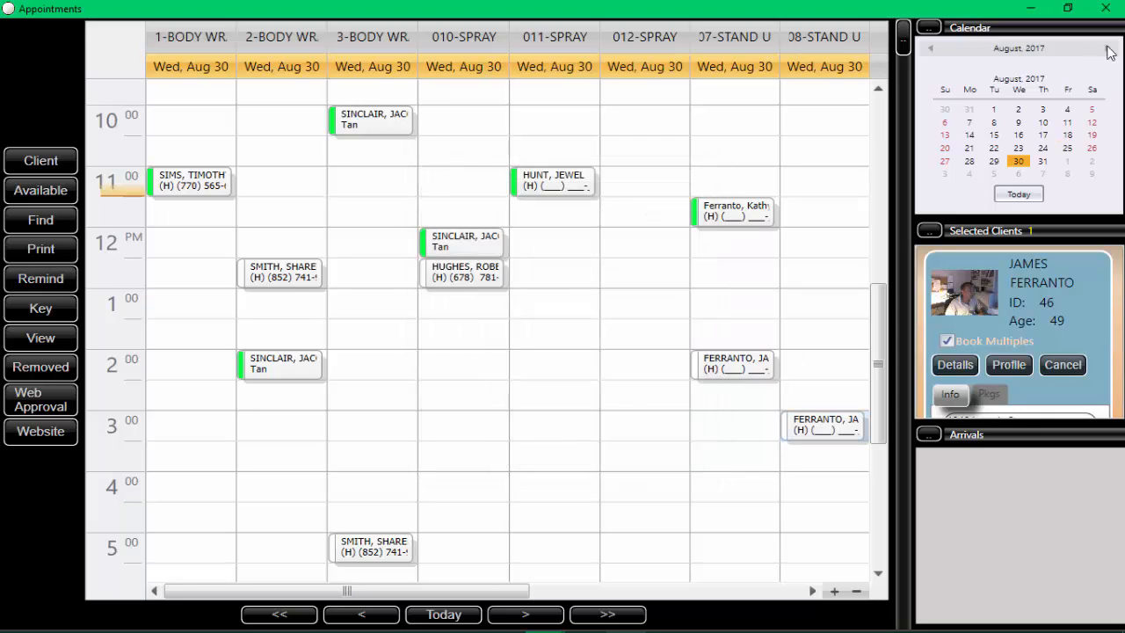
Step: Go to September 6 and book the same client for a 20-minute 3:00 PM appointment in 08-STAND U
{"action": "double_click", "coordinate": [1106, 50]}
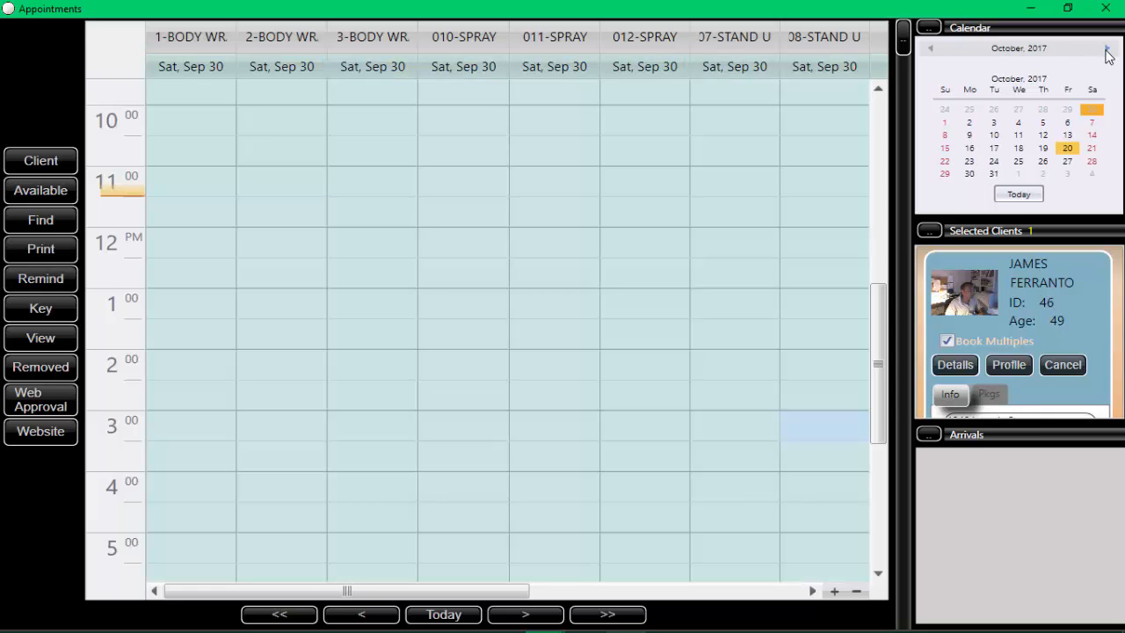
{"action": "left_click", "coordinate": [931, 50]}
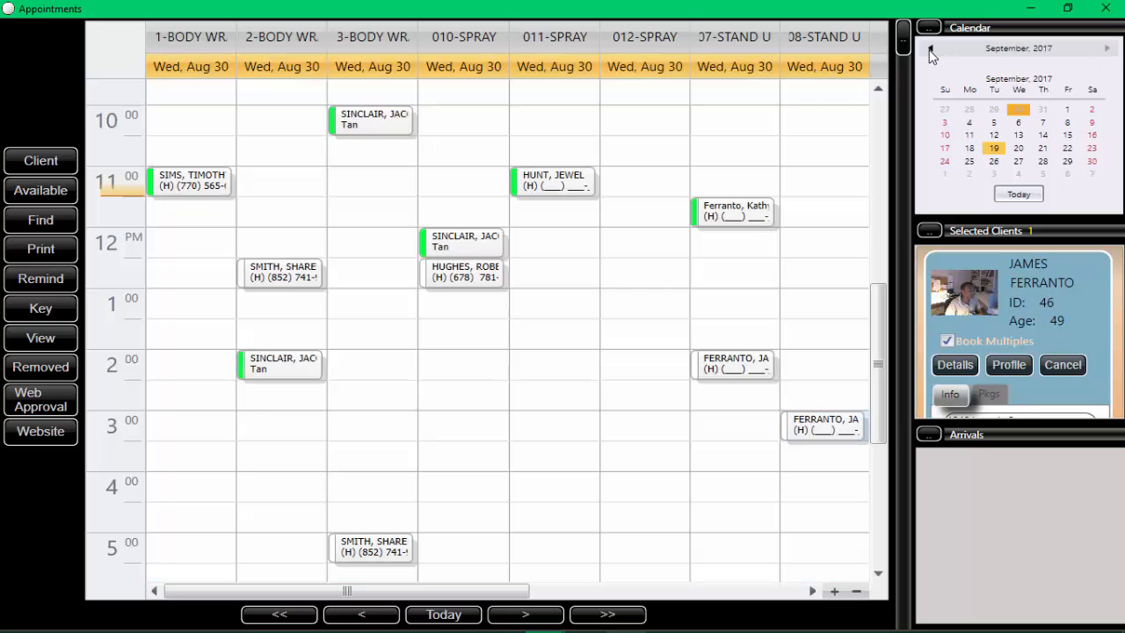
{"action": "left_click", "coordinate": [1018, 123]}
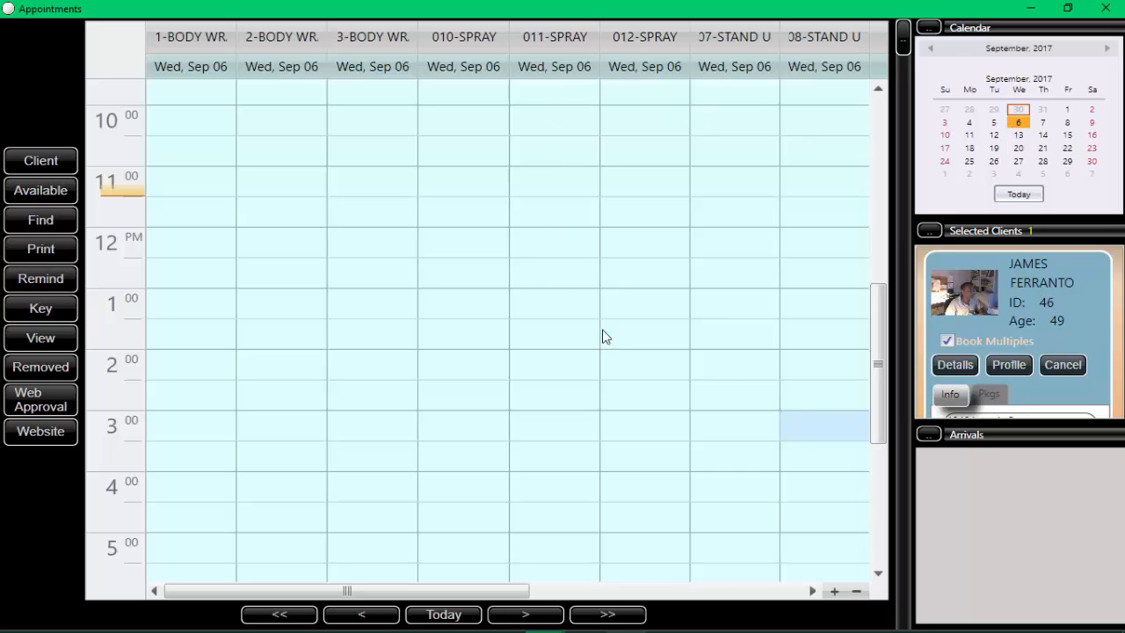
{"action": "double_click", "coordinate": [802, 421]}
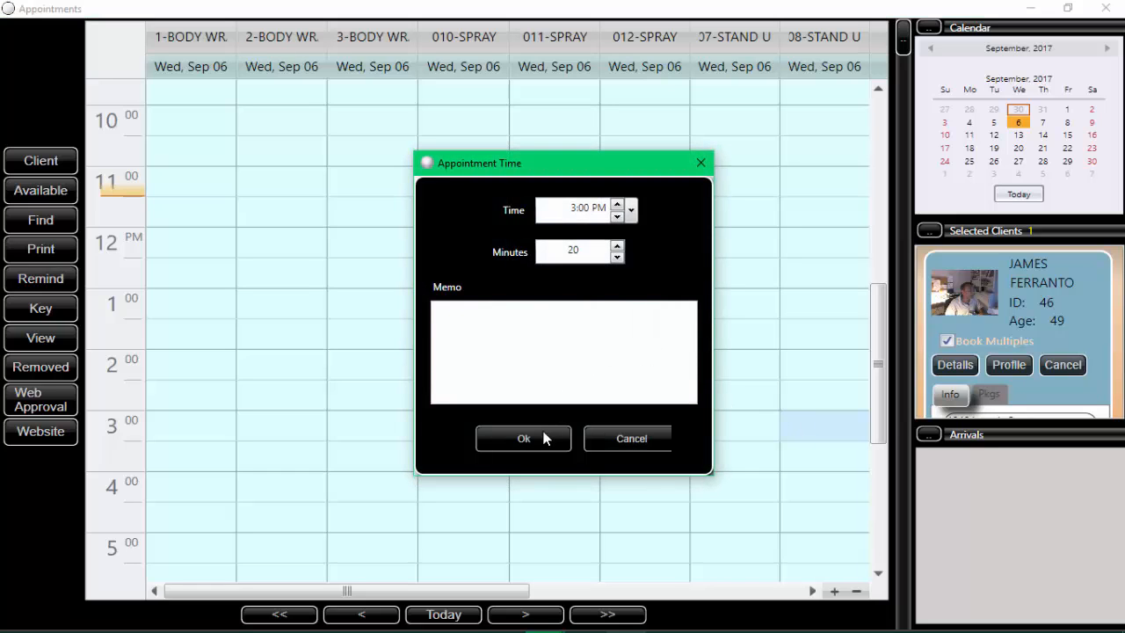
{"action": "left_click", "coordinate": [534, 439]}
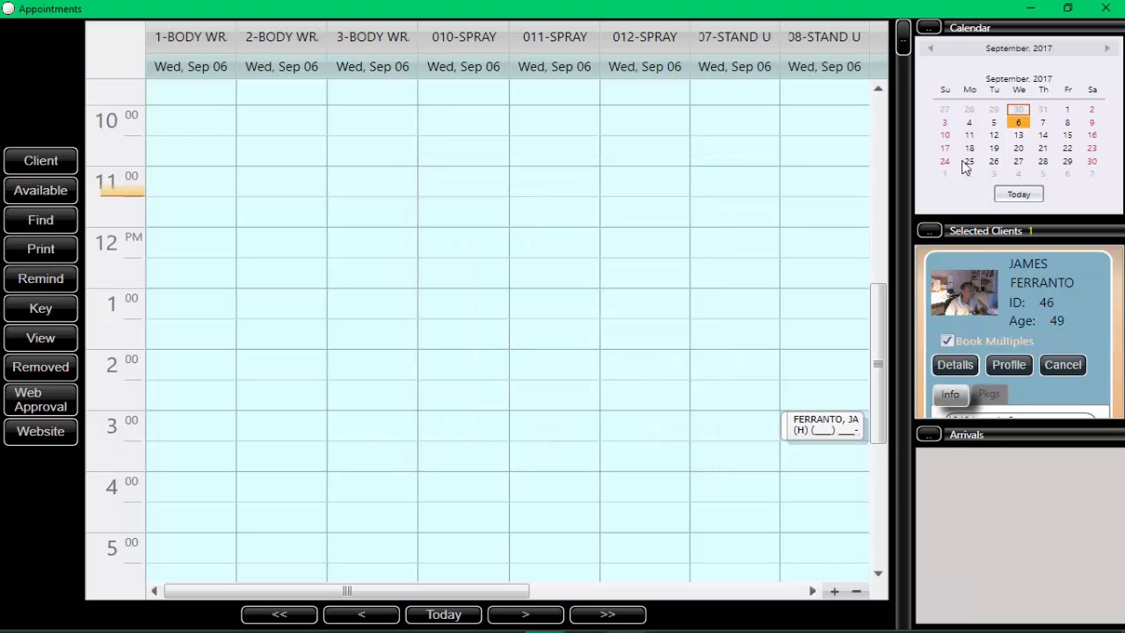
Step: Go to November 9 and book the client for a 20-minute 11:00 AM appointment in 3-BODY WR
{"action": "left_click", "coordinate": [1106, 50]}
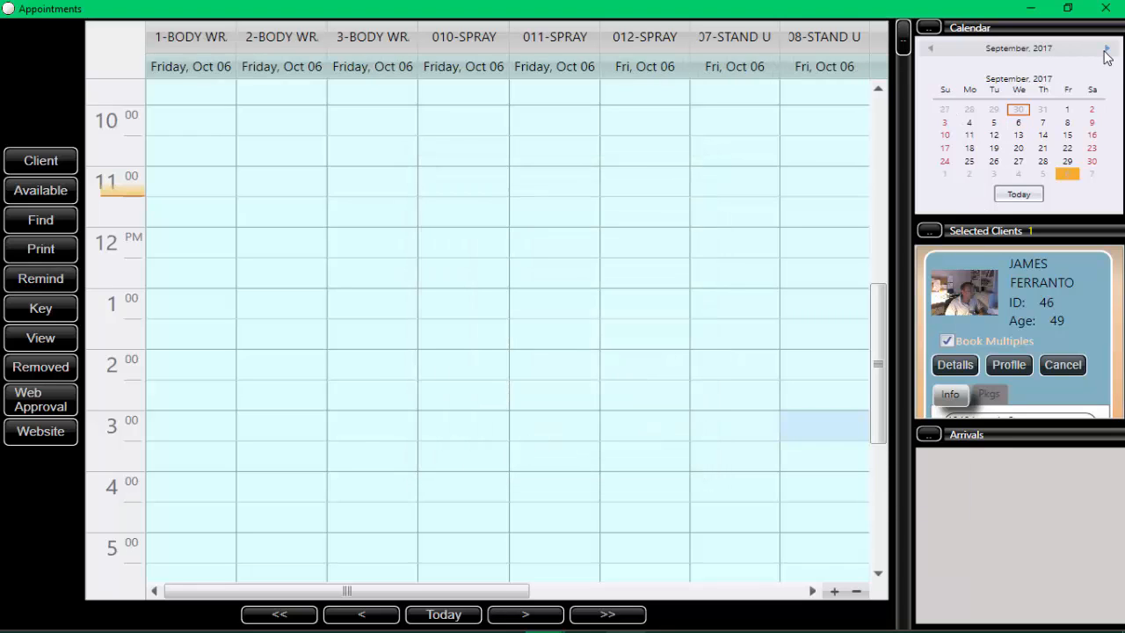
{"action": "left_click", "coordinate": [1106, 50]}
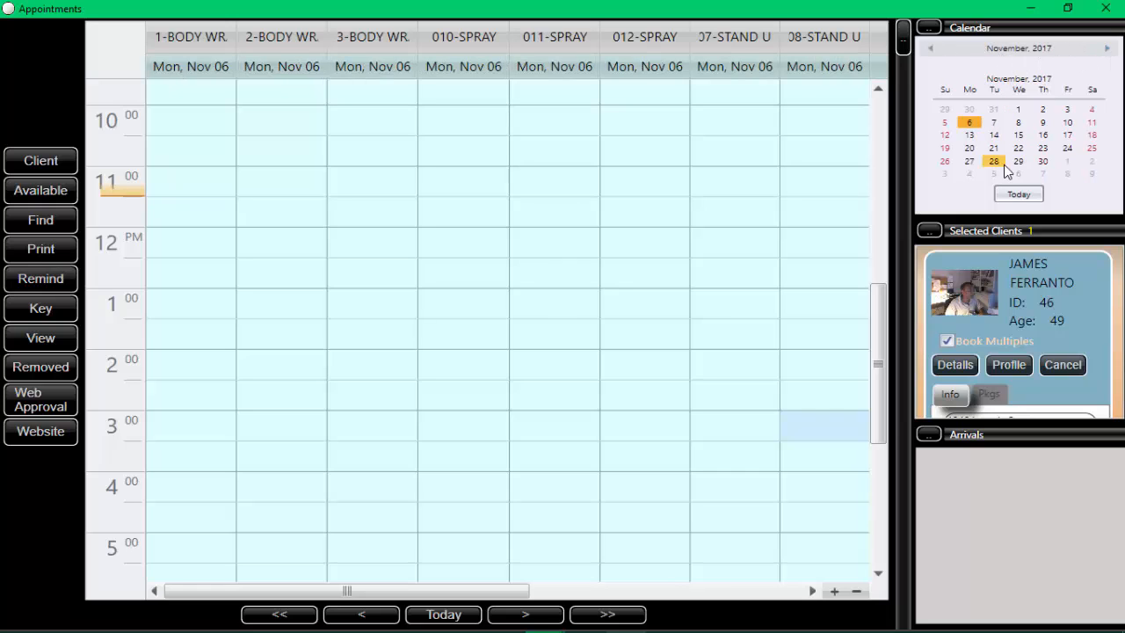
{"action": "left_click", "coordinate": [1042, 123]}
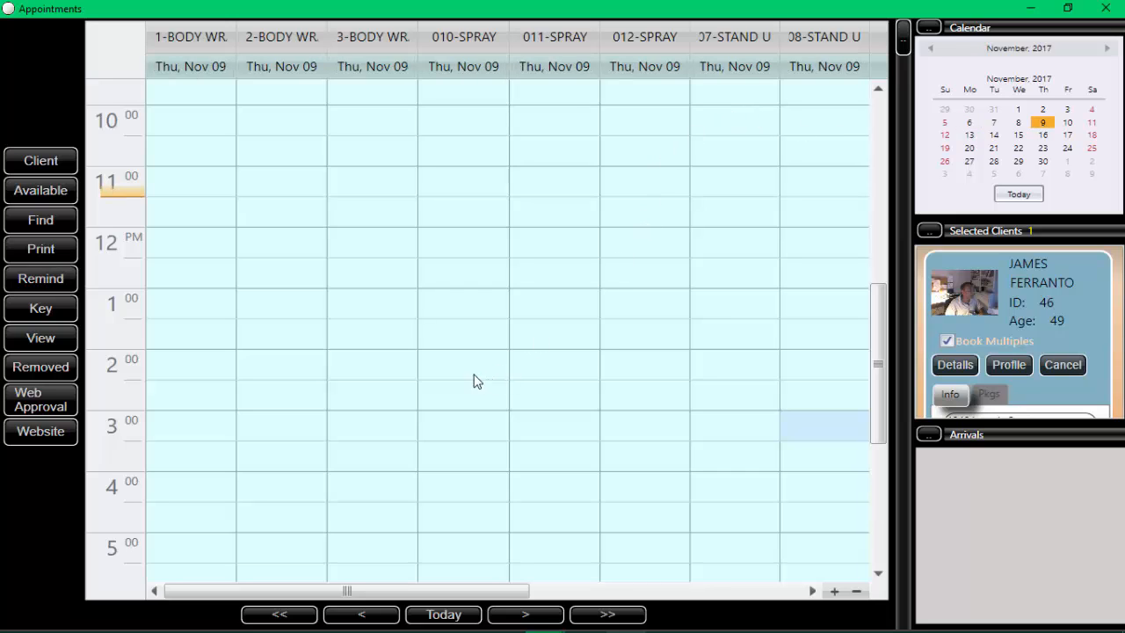
{"action": "double_click", "coordinate": [367, 192]}
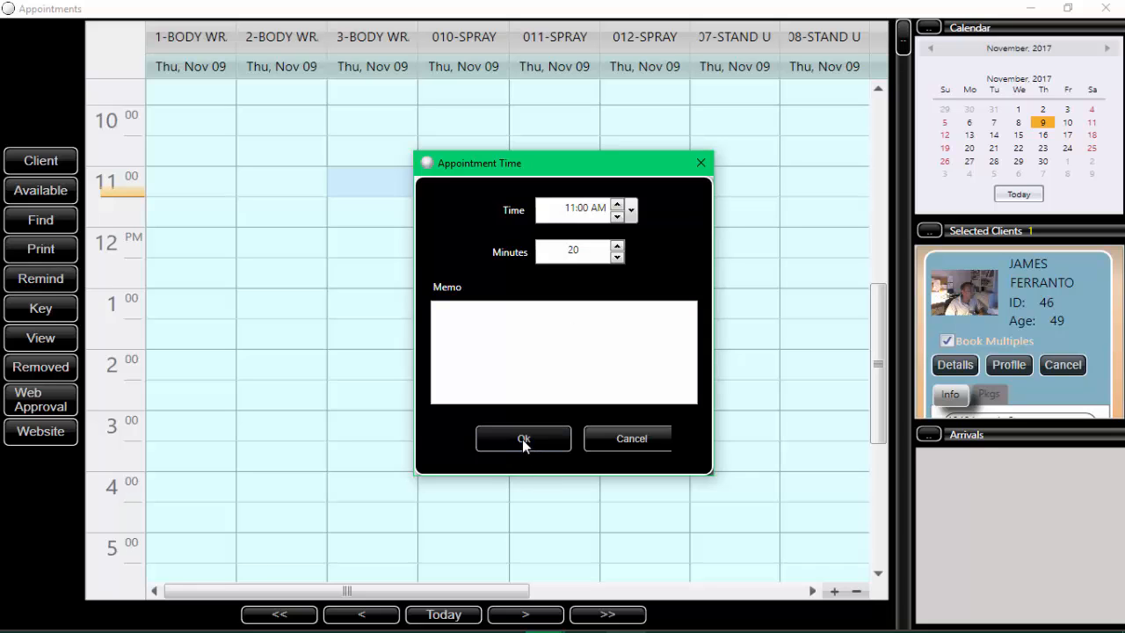
{"action": "left_click", "coordinate": [523, 441]}
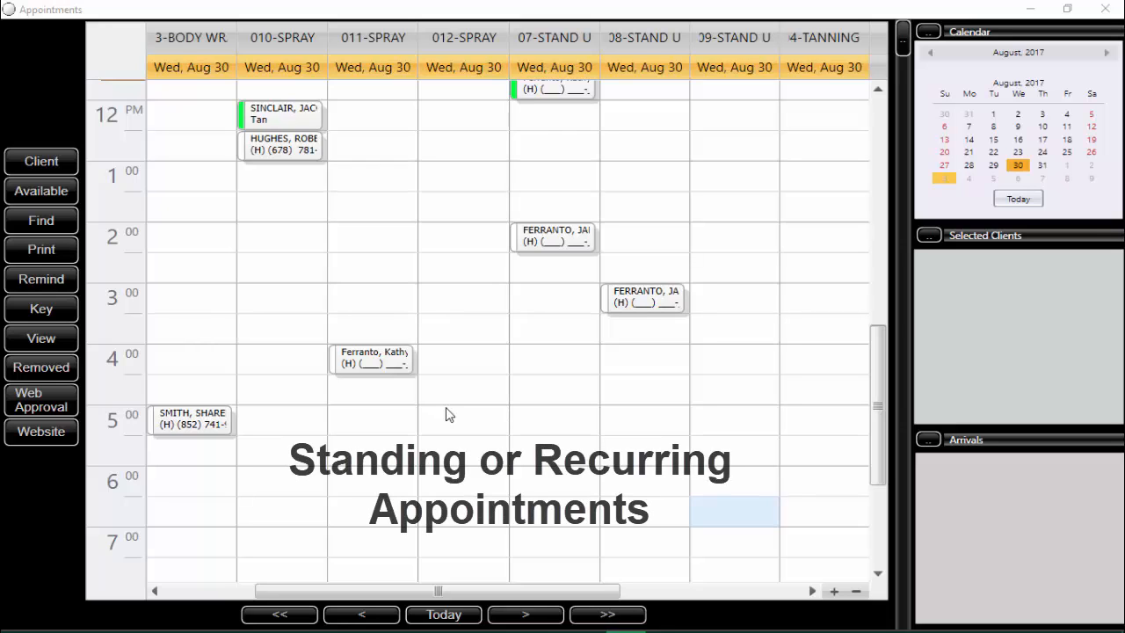
Step: Book a 20-minute 1:00 PM appointment in 09-STAND U on Aug 30, finding the client by last name starting with h
{"action": "double_click", "coordinate": [713, 182]}
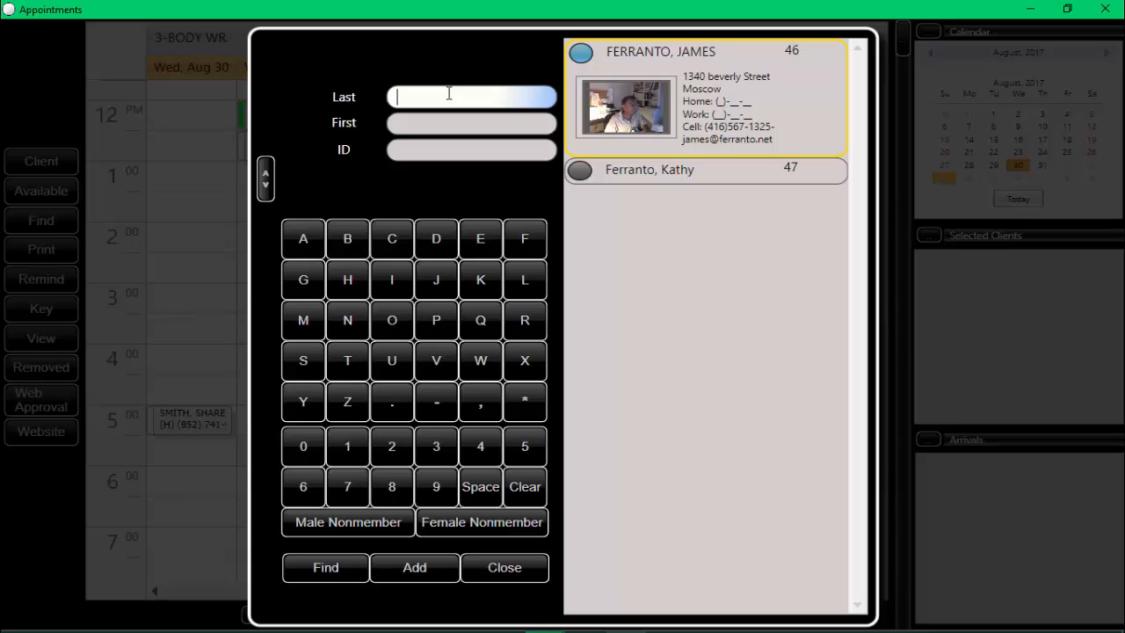
{"action": "type", "text": "h"}
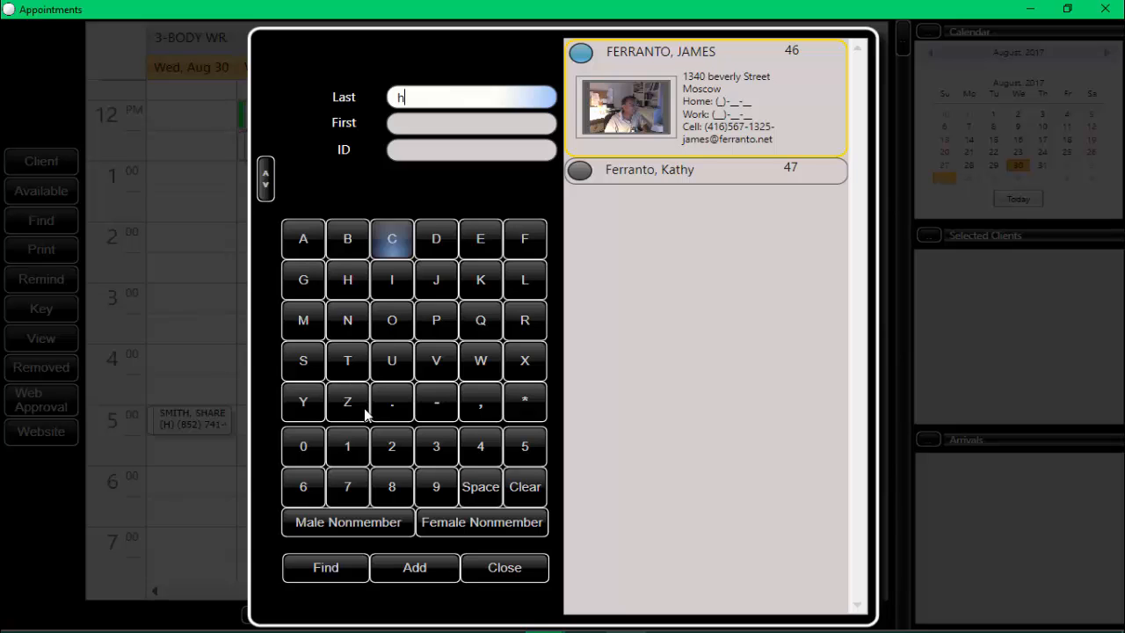
{"action": "left_click", "coordinate": [329, 571]}
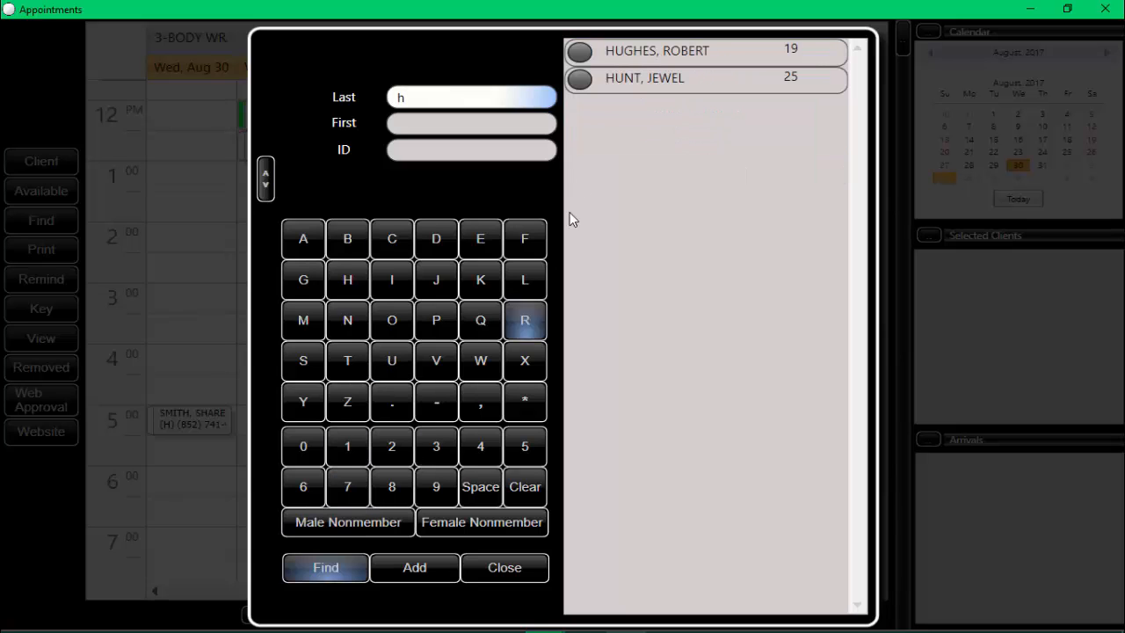
{"action": "left_click", "coordinate": [635, 51]}
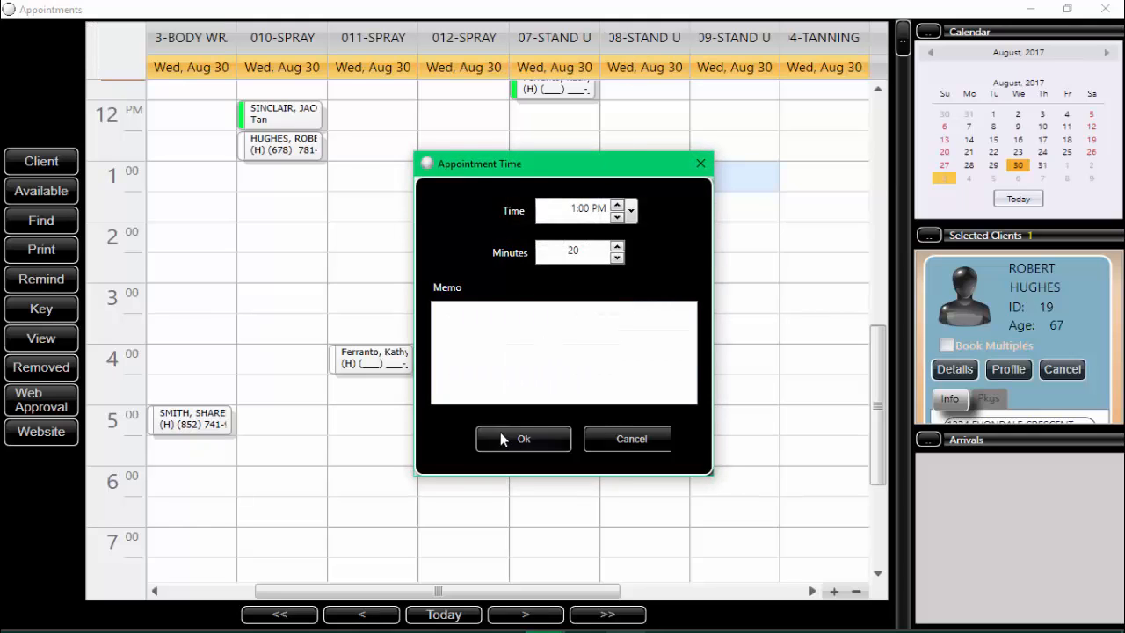
{"action": "left_click", "coordinate": [512, 436]}
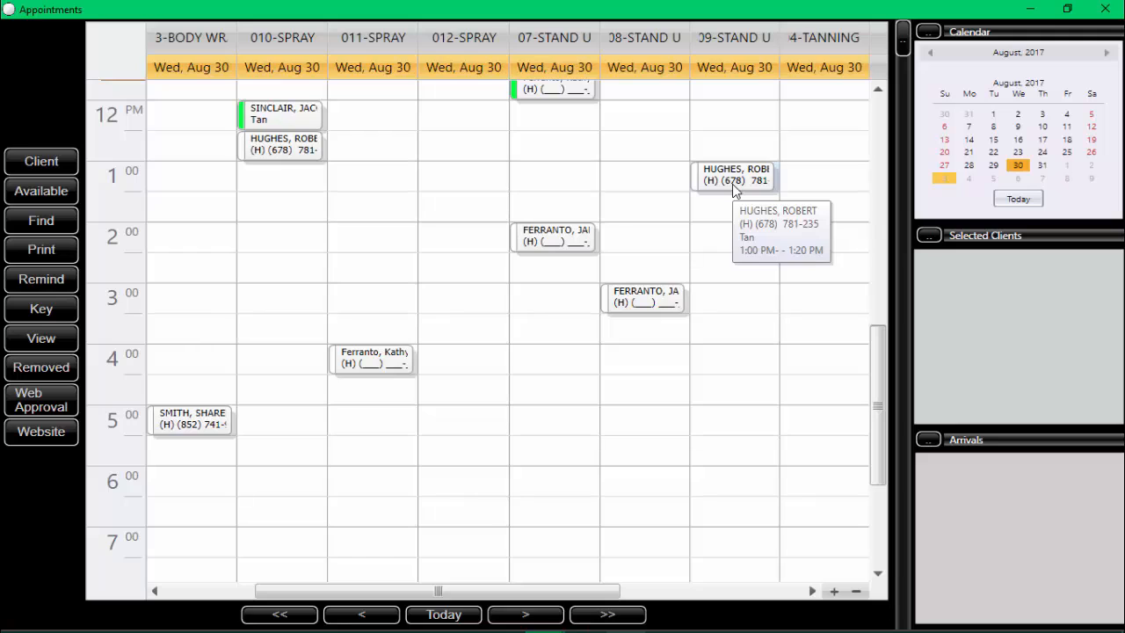
Step: Create a standing appointment from the 1:00 PM 09-STAND U booking, repeating every 7 days for 26 weeks
{"action": "left_click", "coordinate": [732, 184]}
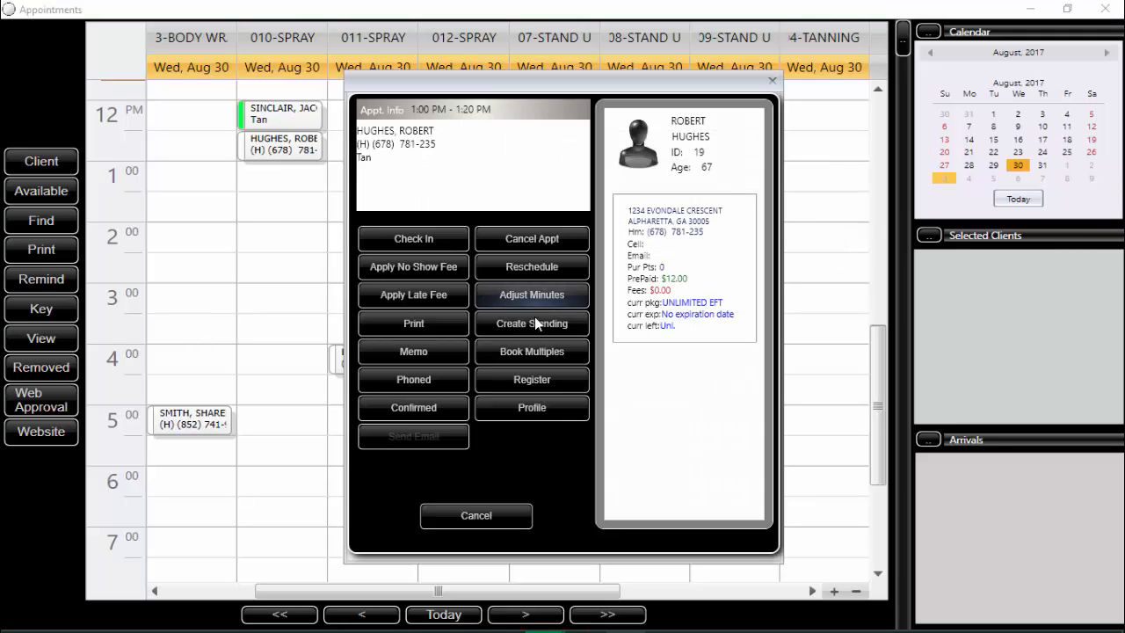
{"action": "left_click", "coordinate": [532, 324]}
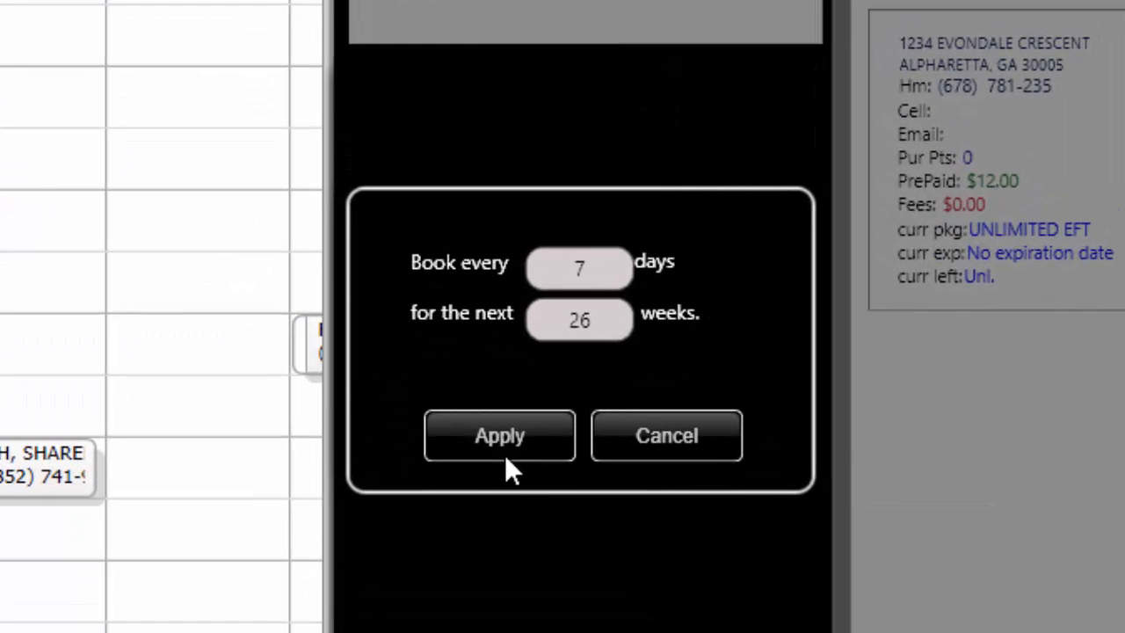
{"action": "left_click", "coordinate": [510, 440]}
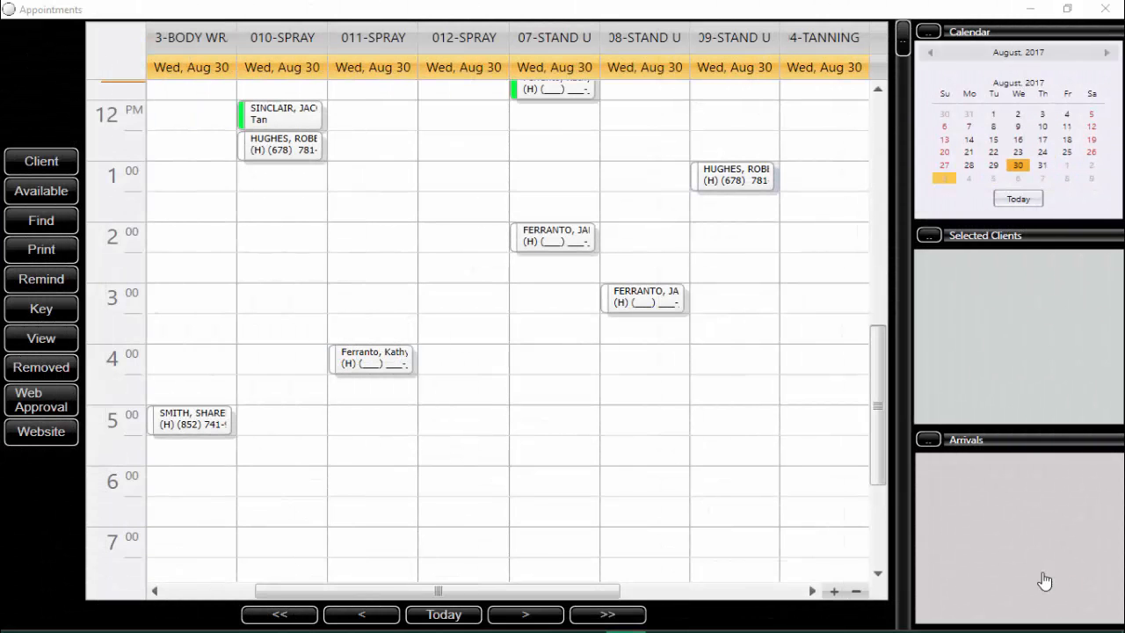
Step: Step through the following weeks to check the recurring 1:00 PM appointments in 09-STAND U
{"action": "left_click", "coordinate": [613, 621]}
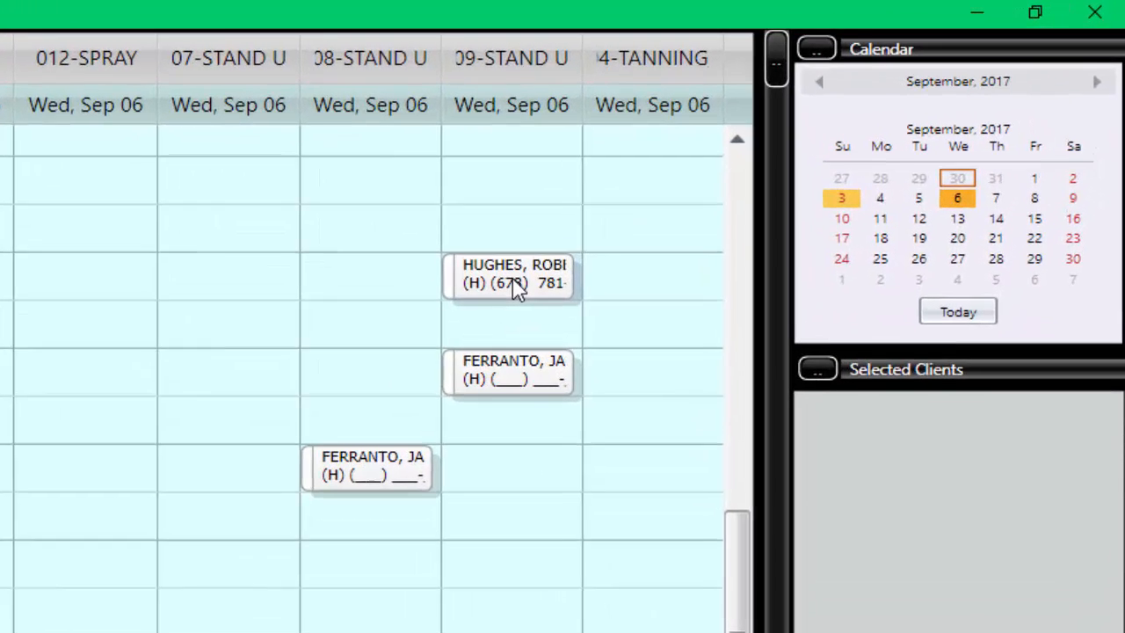
{"action": "mouse_move", "coordinate": [717, 190]}
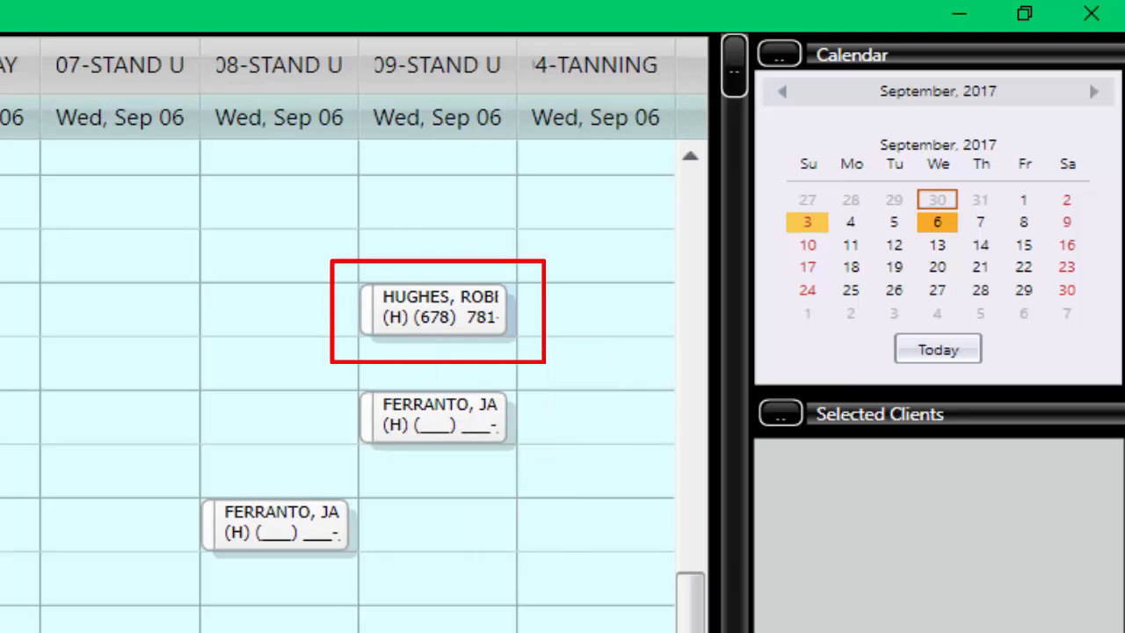
{"action": "left_click", "coordinate": [937, 244]}
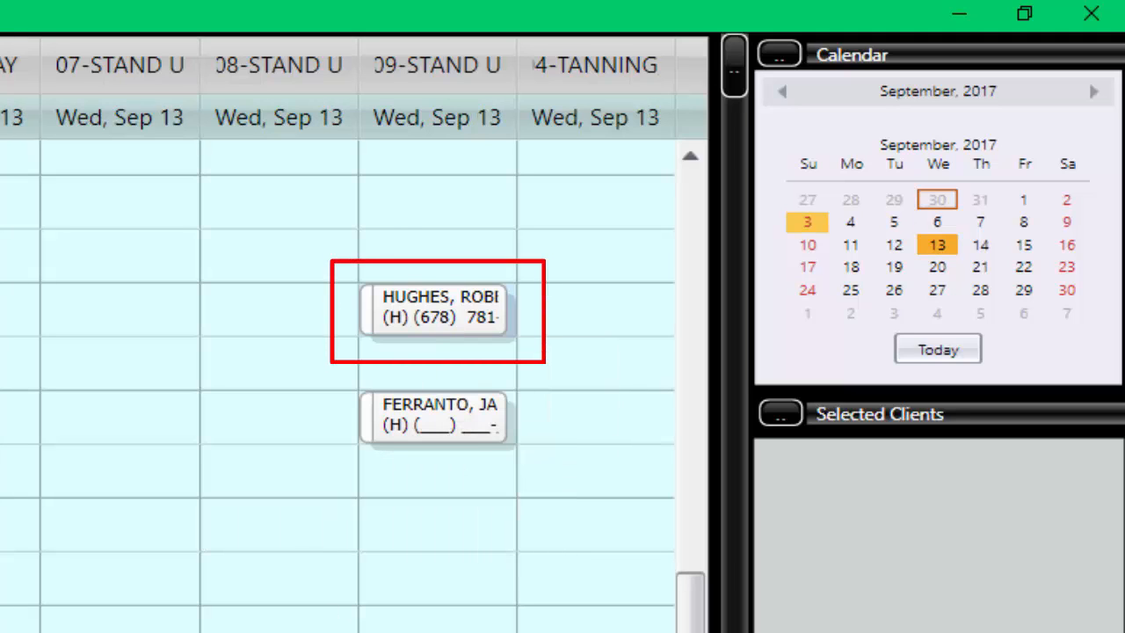
{"action": "left_click", "coordinate": [937, 267]}
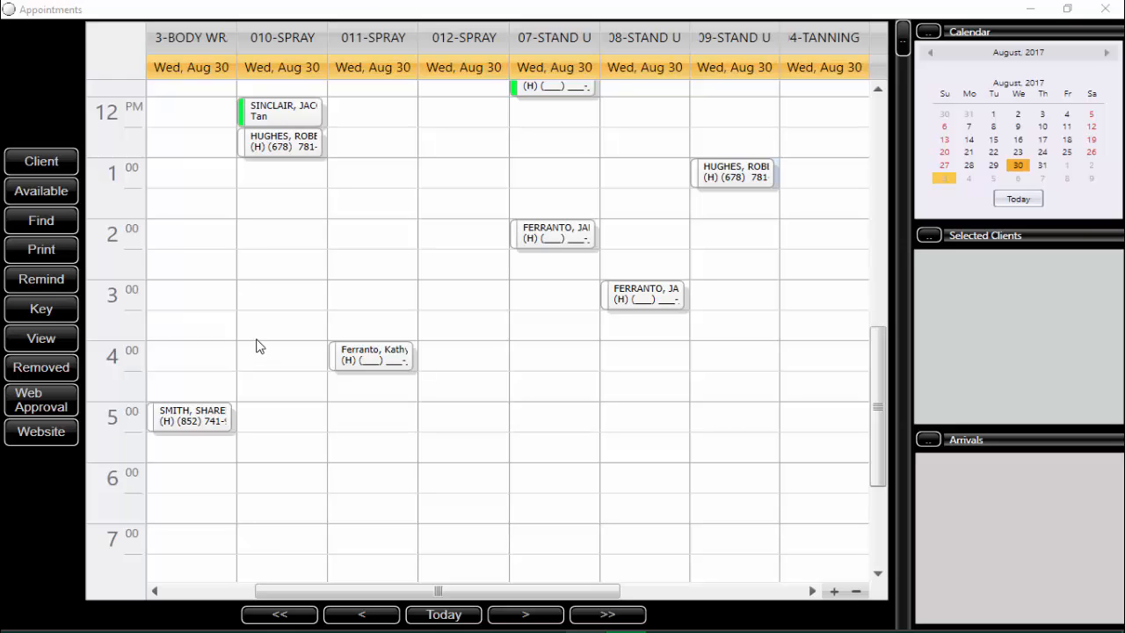
Step: Open the client's list of future appointments from client search and close it again
{"action": "left_click", "coordinate": [41, 222]}
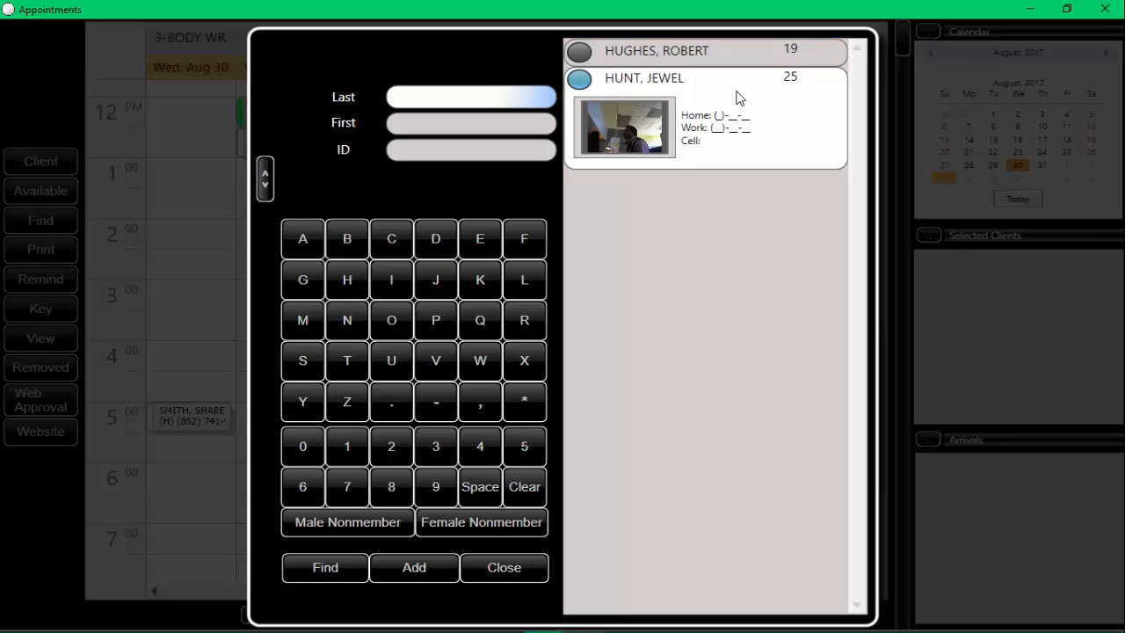
{"action": "double_click", "coordinate": [709, 56]}
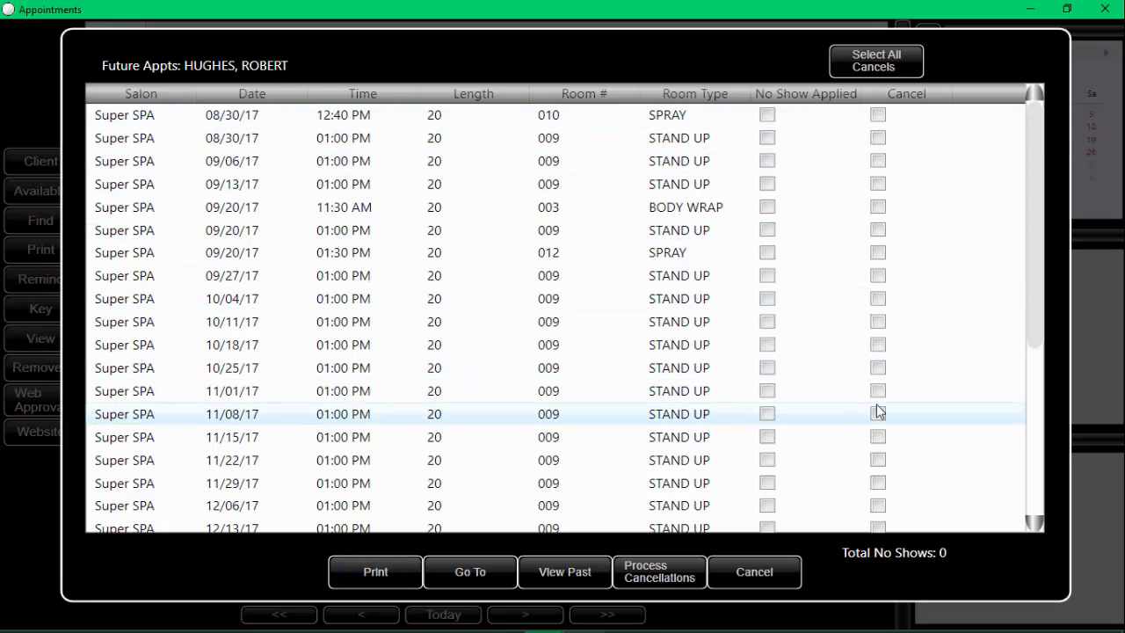
{"action": "key", "text": "Escape"}
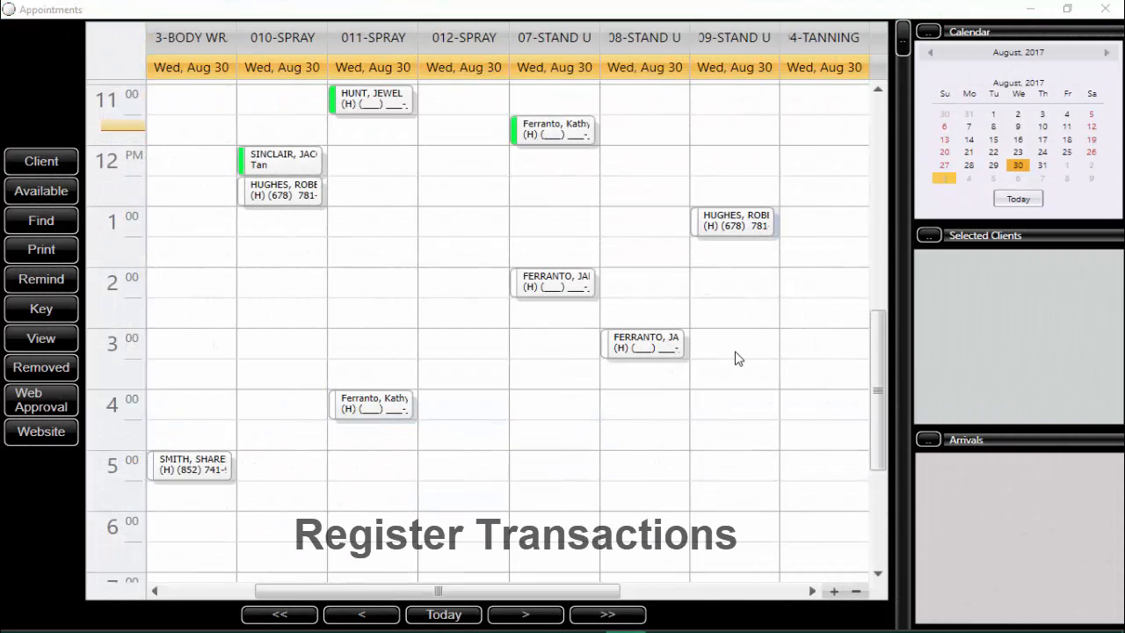
Step: Open the 1:00 PM appointment in 09-STAND U and send the client to the register
{"action": "mouse_move", "coordinate": [738, 230]}
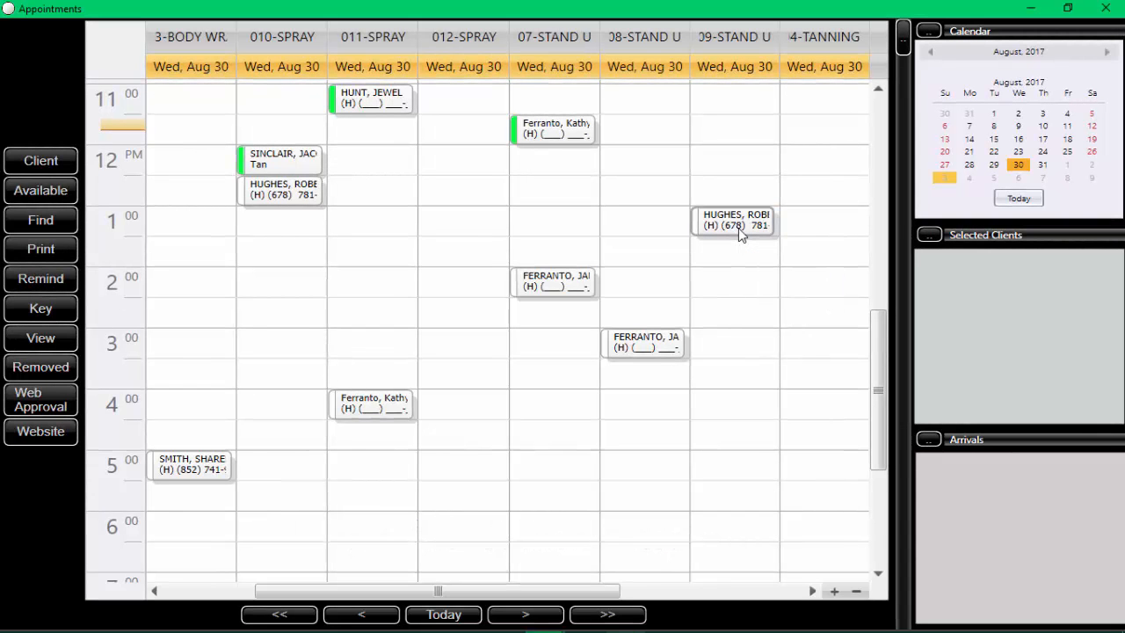
{"action": "double_click", "coordinate": [739, 227]}
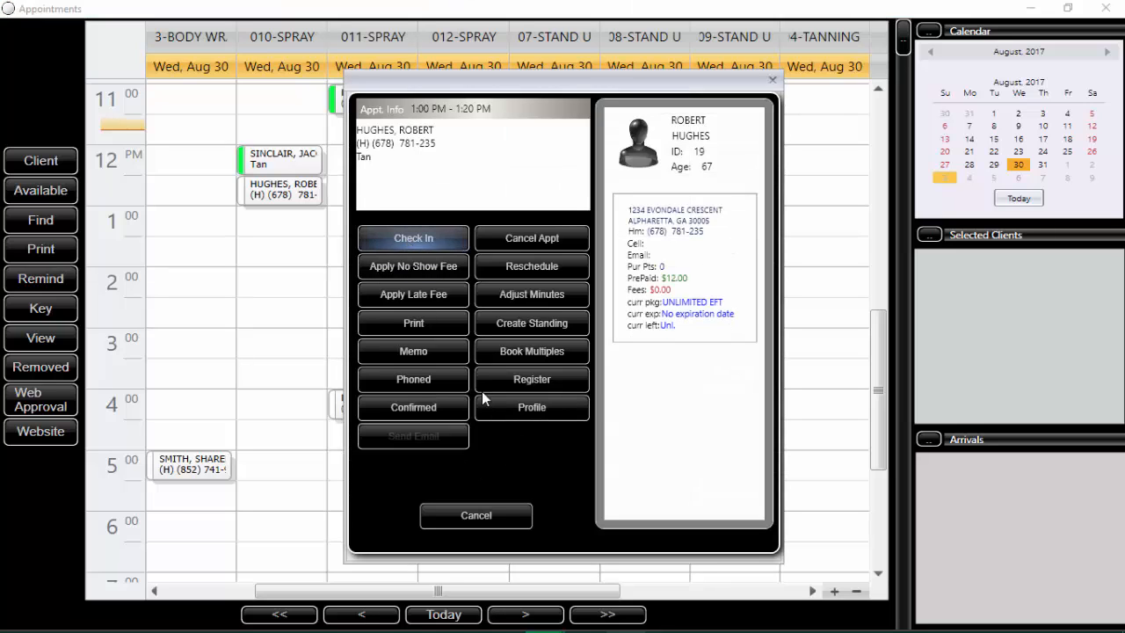
{"action": "left_click", "coordinate": [531, 379]}
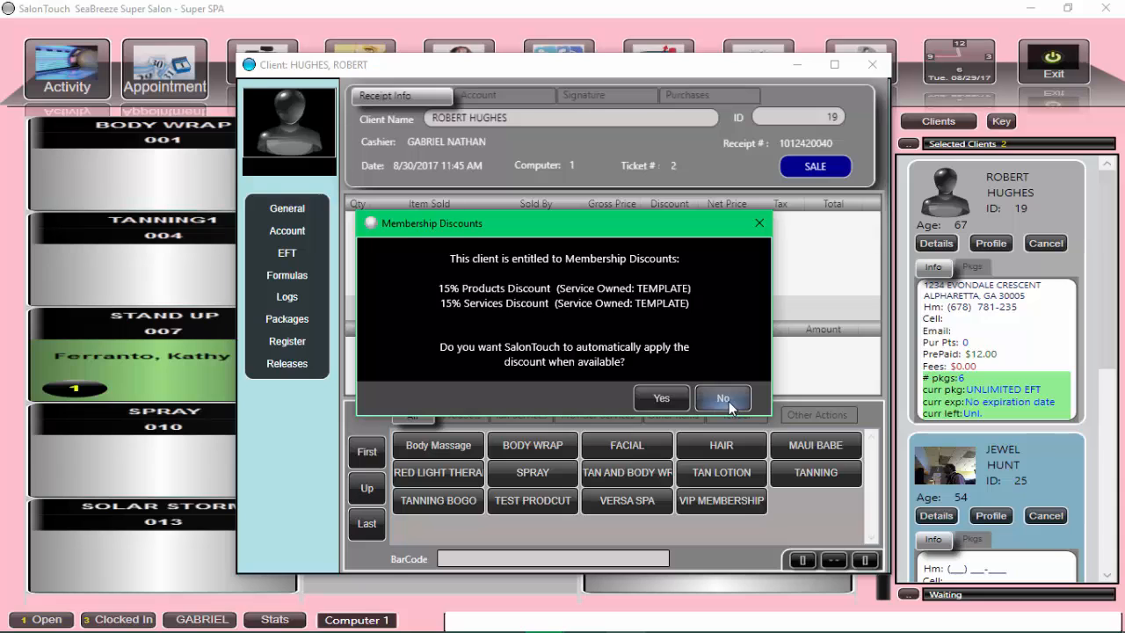
Step: Decline the automatic membership discount and add a SCENTED browning tan lotion to the client's sale
{"action": "left_click", "coordinate": [730, 400]}
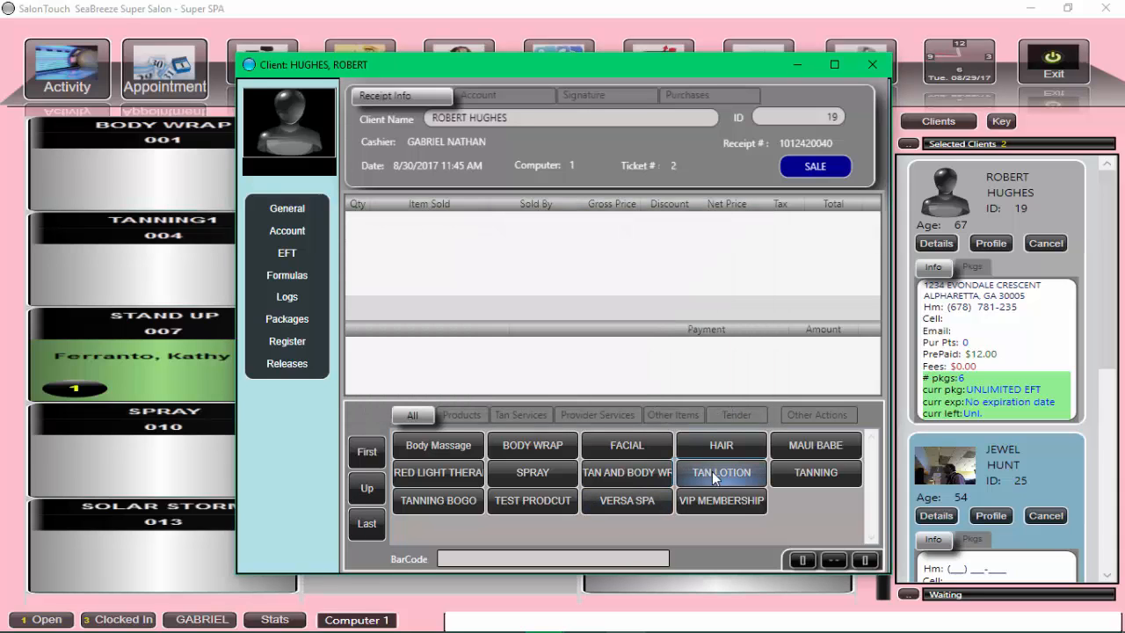
{"action": "left_click", "coordinate": [818, 445]}
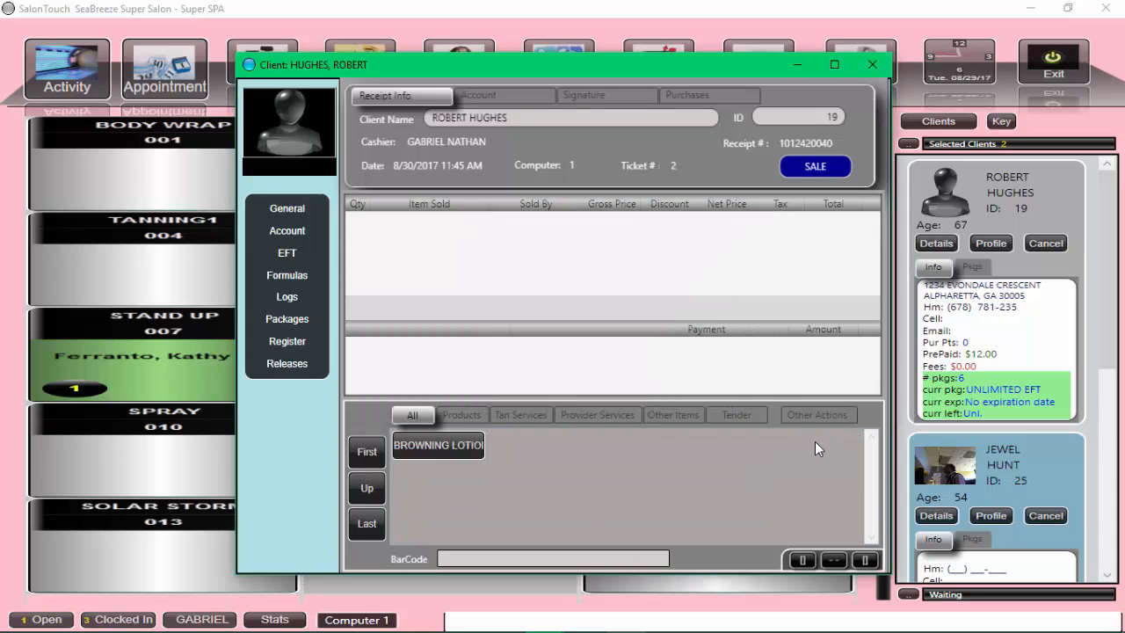
{"action": "left_click", "coordinate": [431, 449]}
{"action": "left_click", "coordinate": [695, 442]}
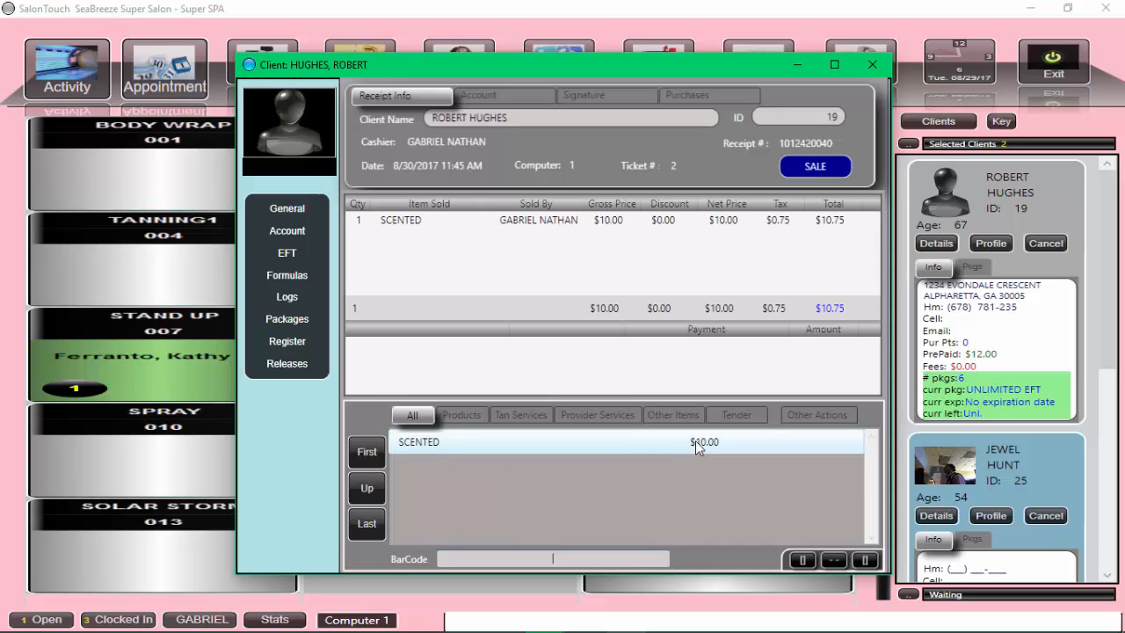
{"action": "left_click", "coordinate": [666, 222]}
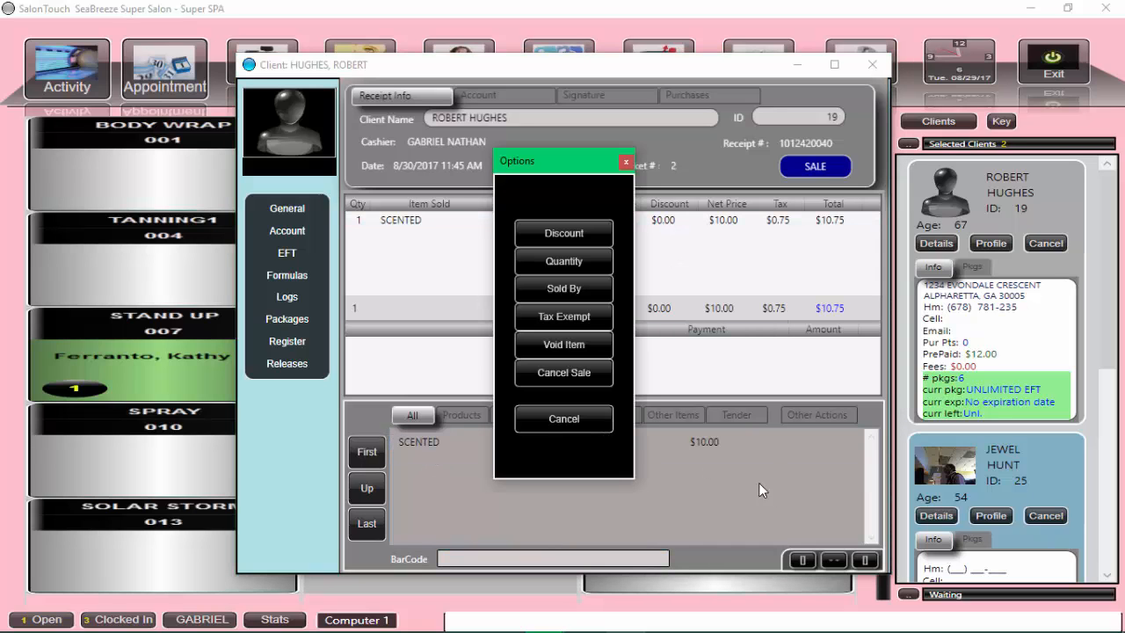
{"action": "left_click", "coordinate": [561, 427]}
Step: Tender the full balance in cash and close the receipt e-mail options without sending a receipt
{"action": "left_click", "coordinate": [736, 416]}
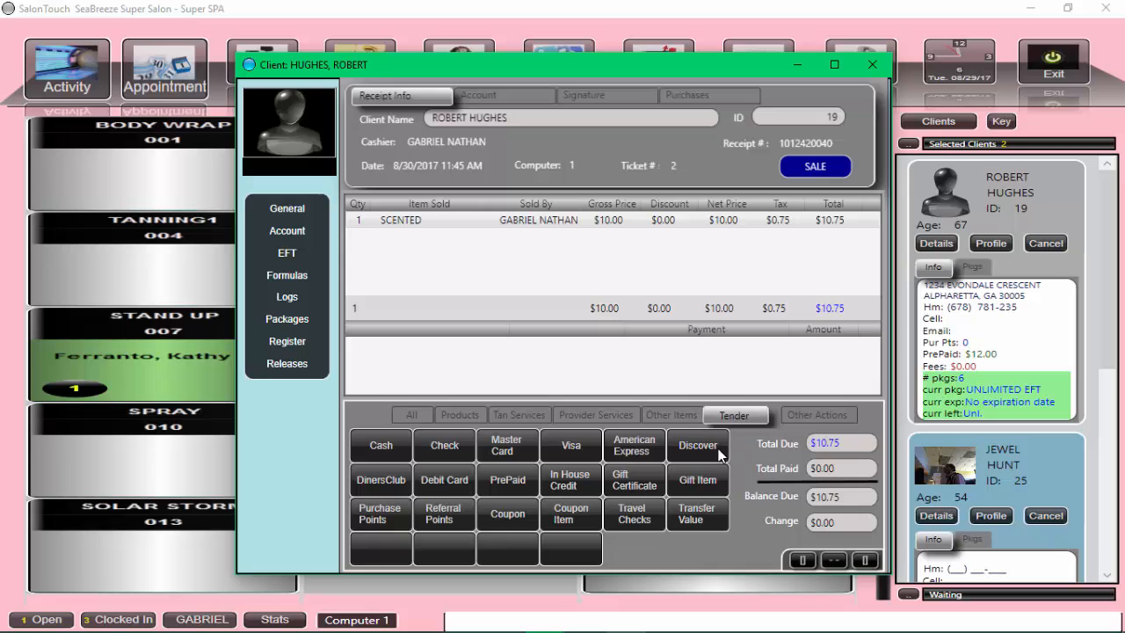
{"action": "left_click", "coordinate": [381, 445]}
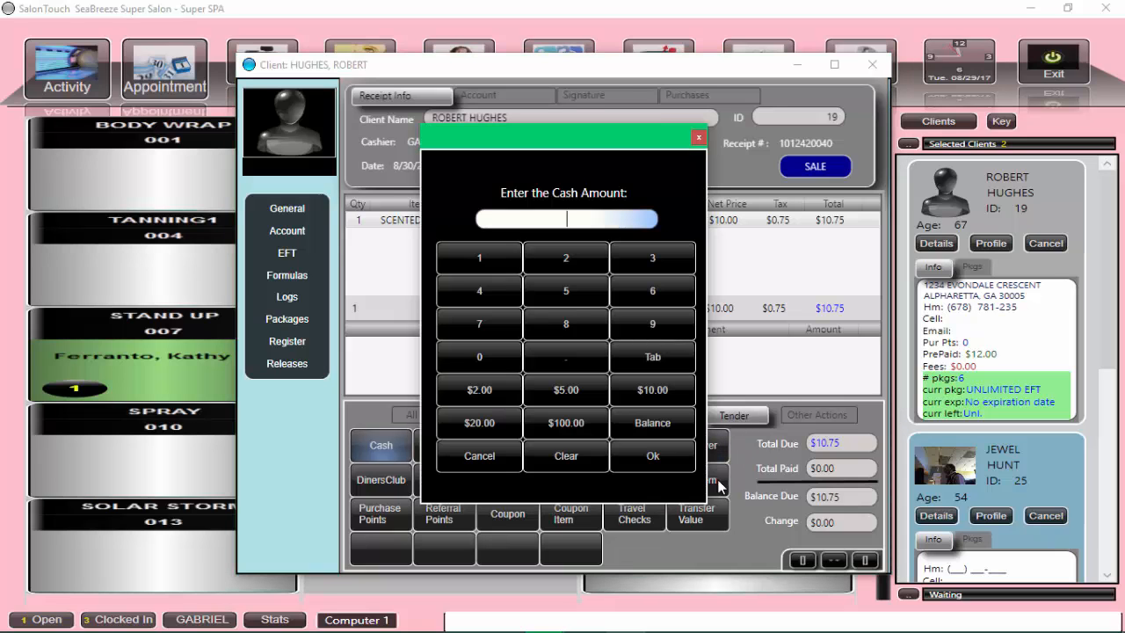
{"action": "left_click", "coordinate": [649, 433]}
{"action": "left_click", "coordinate": [652, 456]}
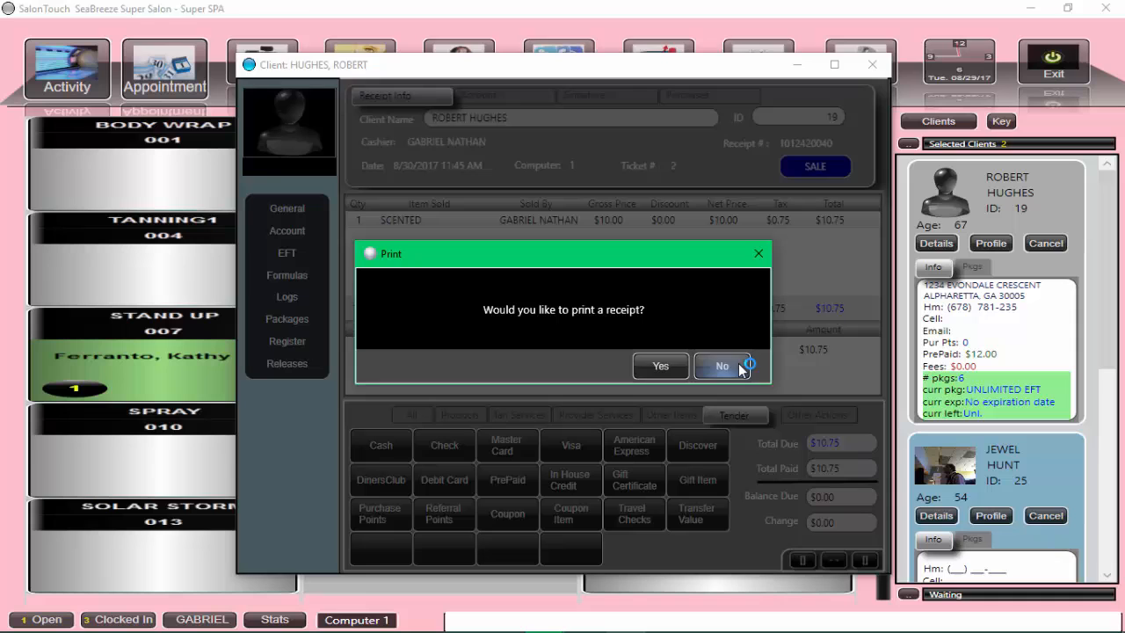
{"action": "left_click", "coordinate": [726, 366]}
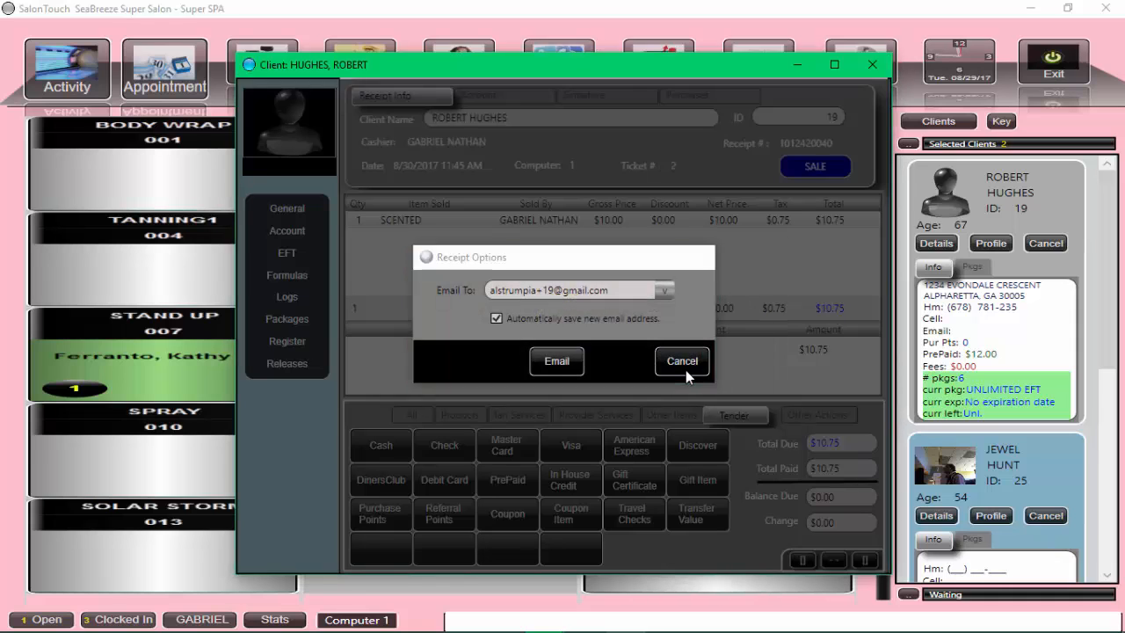
{"action": "left_click", "coordinate": [685, 371]}
{"action": "left_click", "coordinate": [721, 371]}
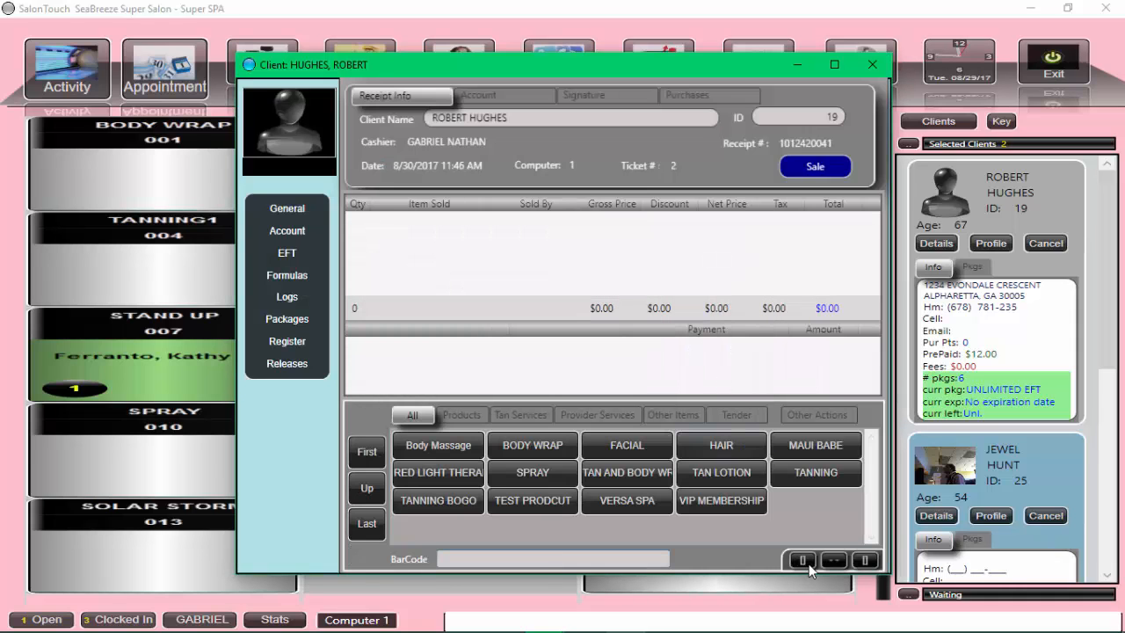
Step: Return to the appointment book and check in the client's 1:00 PM appointment in 09-STAND U
{"action": "mouse_move", "coordinate": [396, 628]}
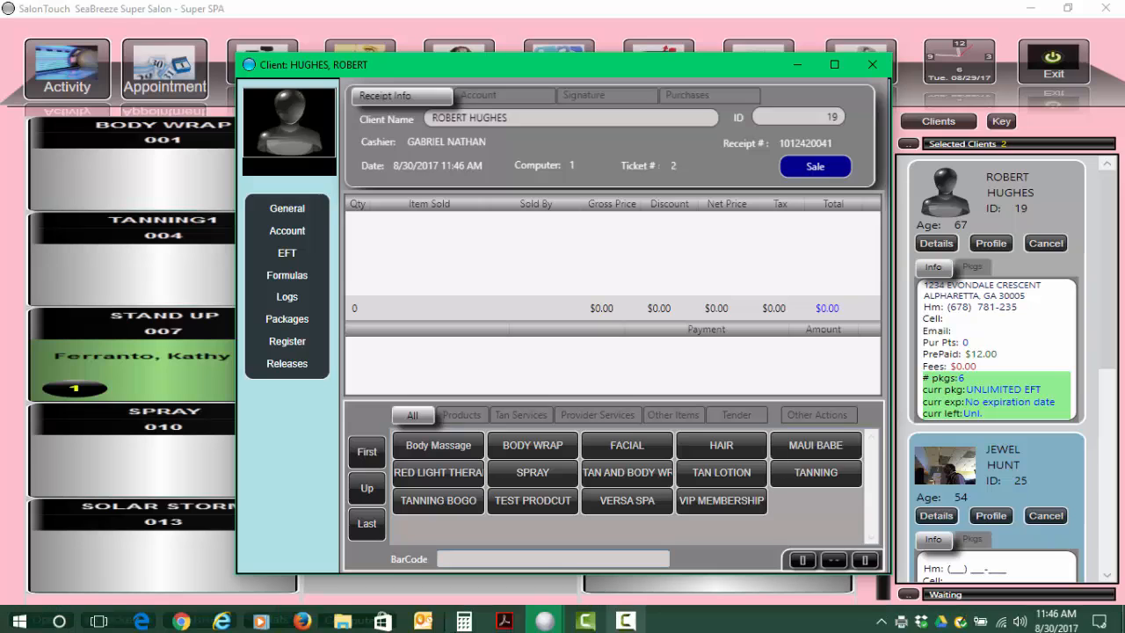
{"action": "left_click", "coordinate": [545, 621]}
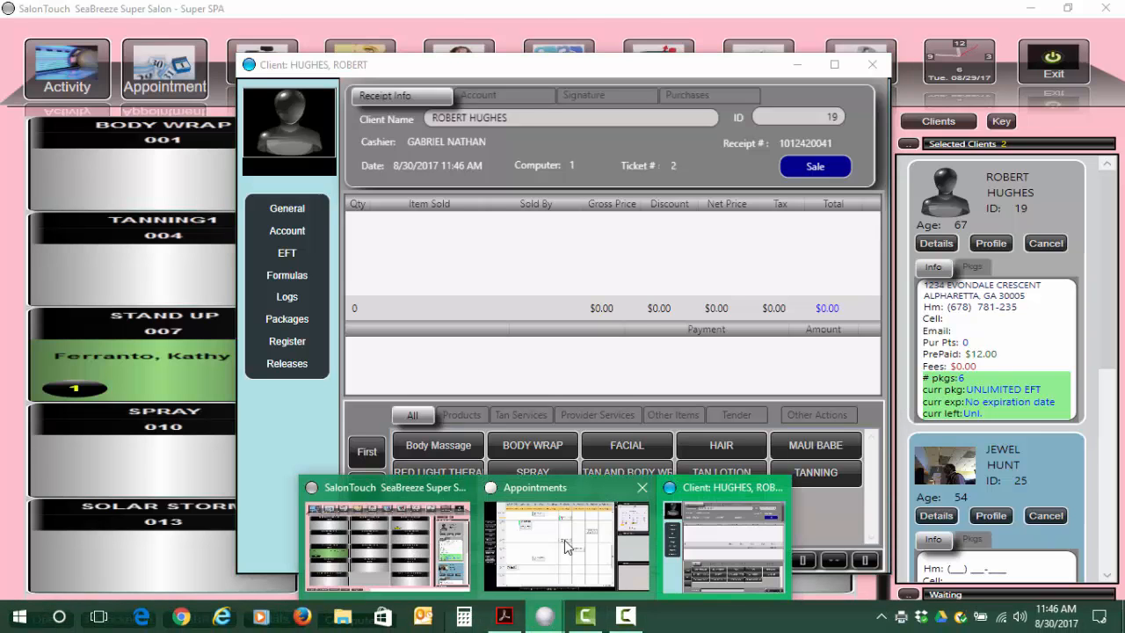
{"action": "left_click", "coordinate": [564, 539]}
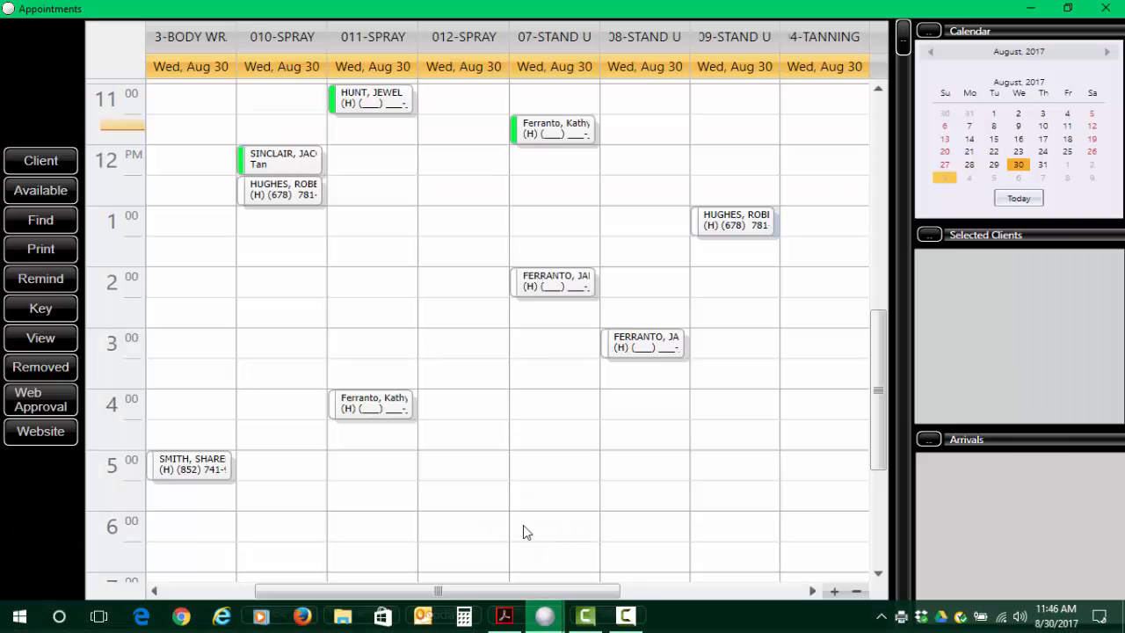
{"action": "left_click", "coordinate": [719, 230]}
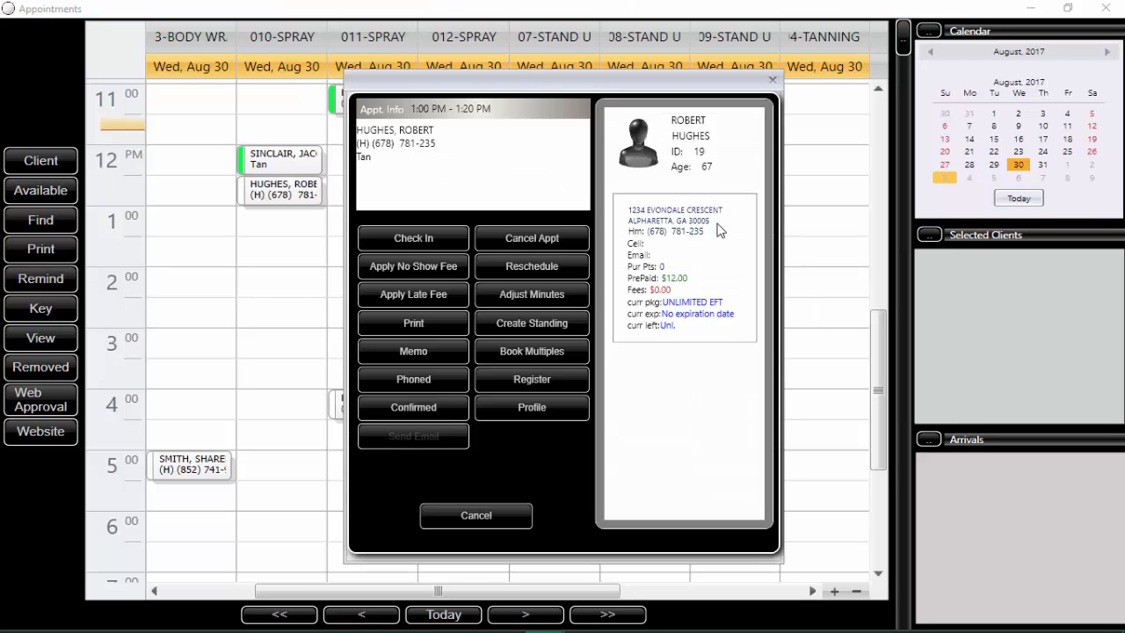
{"action": "left_click", "coordinate": [406, 240]}
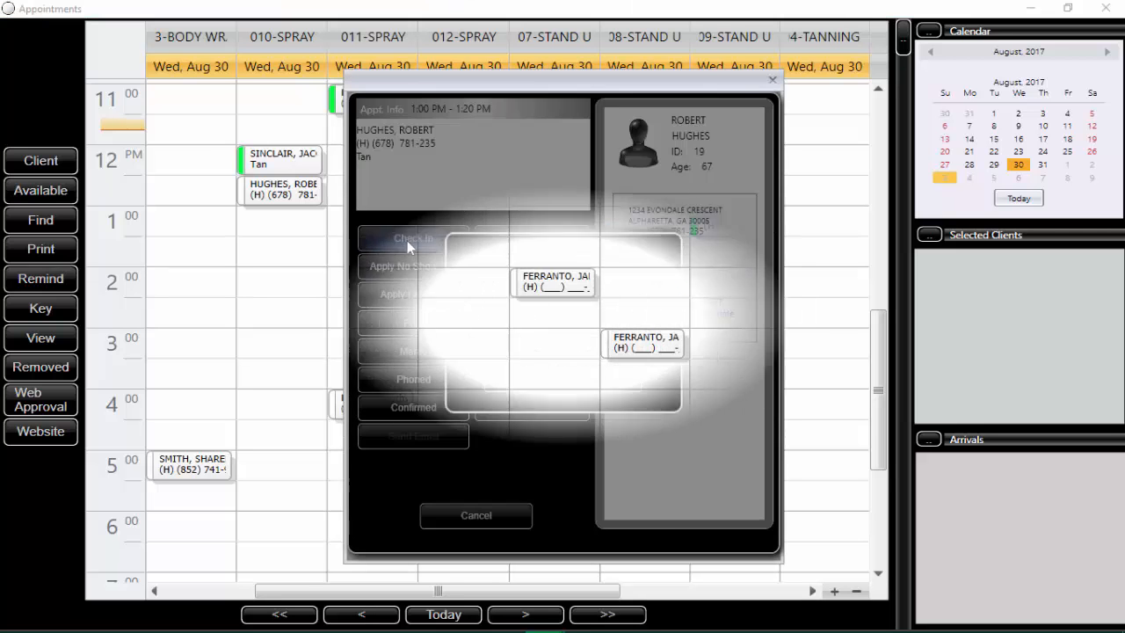